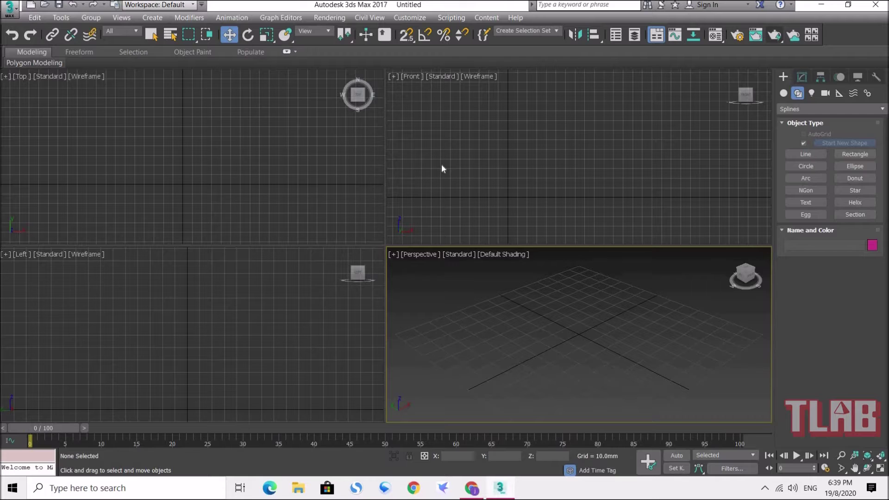
Draw a rectangle in the Front view and set its length to 150 mm and width to 250 mm.
click(851, 154)
drag(450, 91, 679, 230)
click(802, 76)
double_click(845, 250)
text(150)
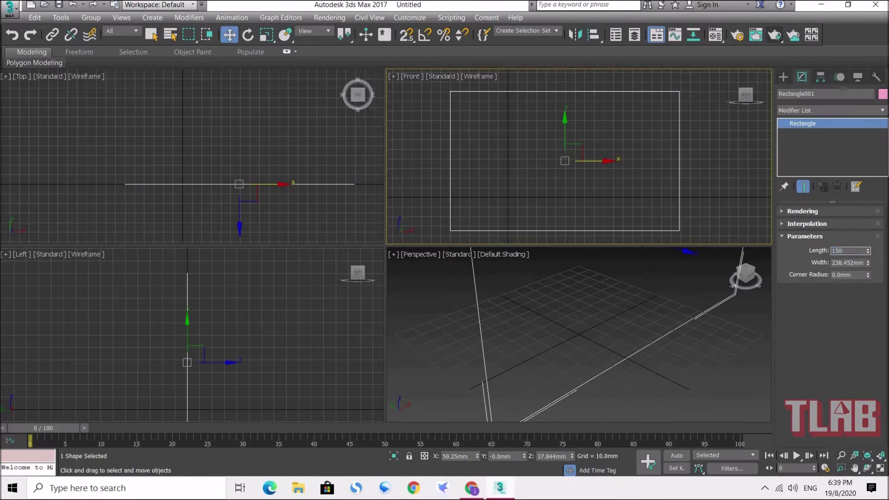
key(Tab)
text(200)
key(Return)
text(250)
key(Return)
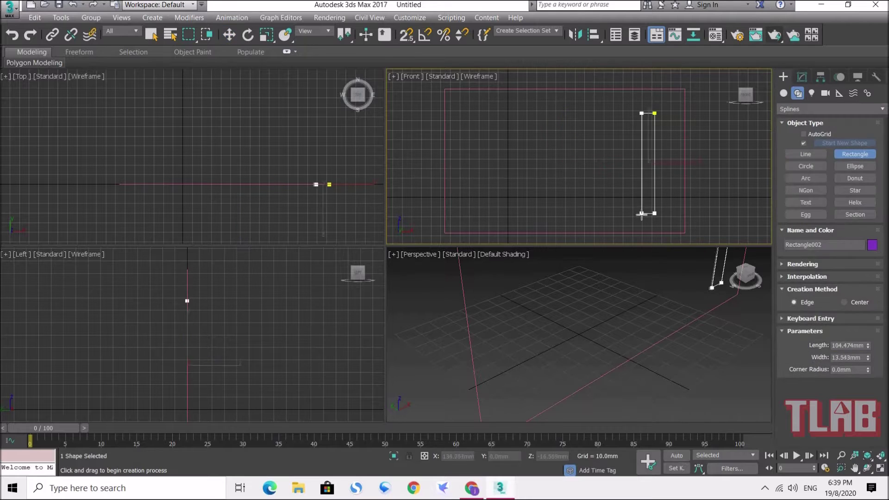
Copy the narrow slot rectangle sideways into a row of four evenly spaced slots and hide the viewport grids.
shift+drag(657, 165, 618, 165)
click(452, 290)
click(297, 156)
key(h)
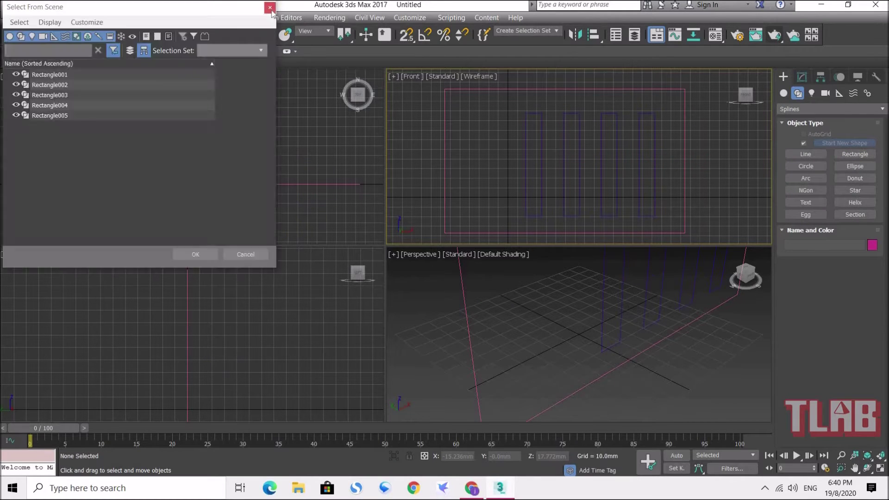
click(270, 8)
key(g)
click(572, 333)
key(g)
Add an Edit Spline modifier to the large outer rectangle and attach the four slots to it.
click(684, 143)
click(801, 77)
click(833, 110)
click(839, 164)
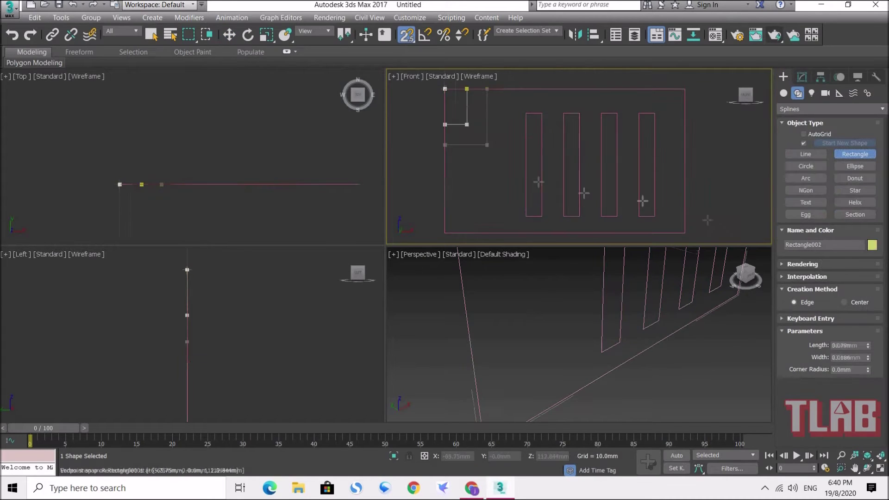
Draw a second wall rectangle snapped to the outer rectangle's corners and move it back in the Top view.
drag(641, 200, 684, 232)
key(w)
click(258, 209)
click(246, 185)
drag(239, 160, 239, 73)
Extrude the slotted wall shape by 5 mm.
click(226, 184)
click(801, 76)
click(833, 110)
click(839, 169)
scroll(578, 319, down, 5)
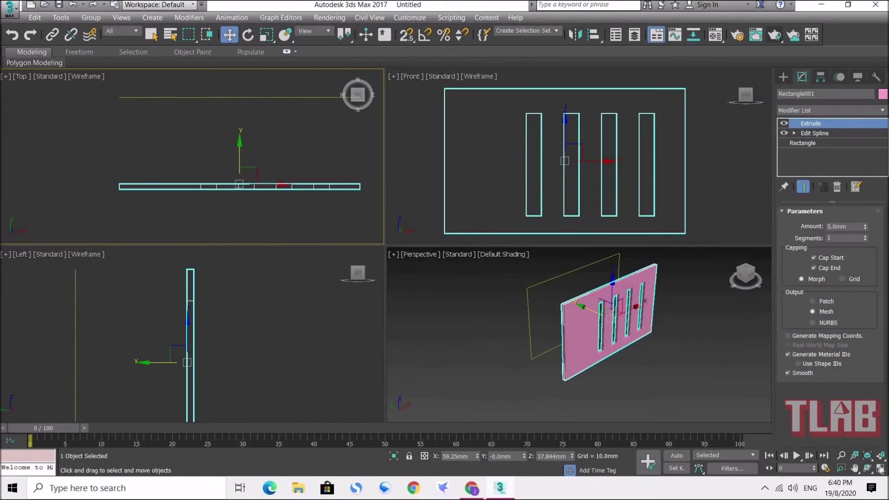
Extrude the plain wall rectangle and move it farther away from the slotted wall.
key(alt+w)
alt+middle_drag(396, 267, 513, 266)
click(310, 287)
click(833, 110)
click(839, 170)
drag(287, 209, 51, 208)
click(278, 278)
Draw a floor rectangle between the two walls with 3D snapping on their lower corners.
scroll(367, 305, down, 4)
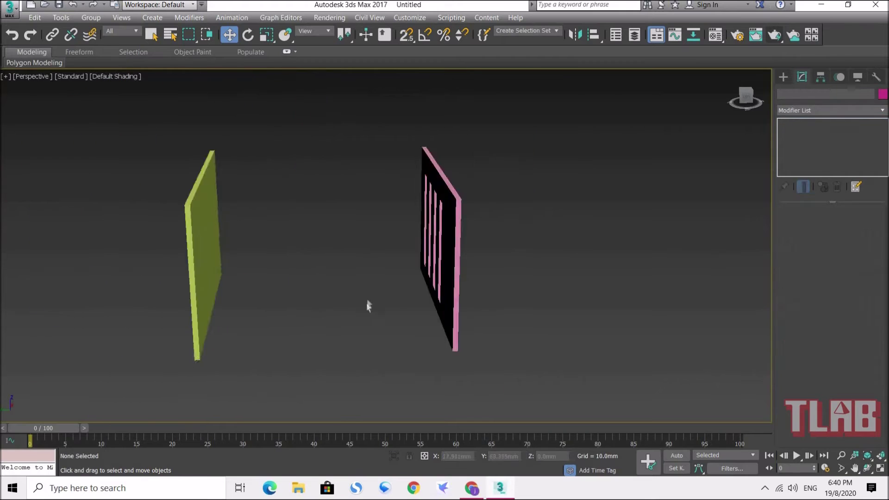
alt+middle_drag(367, 306, 300, 303)
click(782, 77)
click(854, 154)
drag(407, 34, 407, 89)
drag(185, 338, 464, 255)
key(w)
click(526, 293)
Extrude the floor rectangle by 5 mm.
alt+middle_drag(537, 318, 334, 308)
click(384, 414)
click(801, 76)
click(833, 110)
click(819, 170)
Move the floor slab below the walls and snap it against their bottom edges.
drag(386, 223, 388, 289)
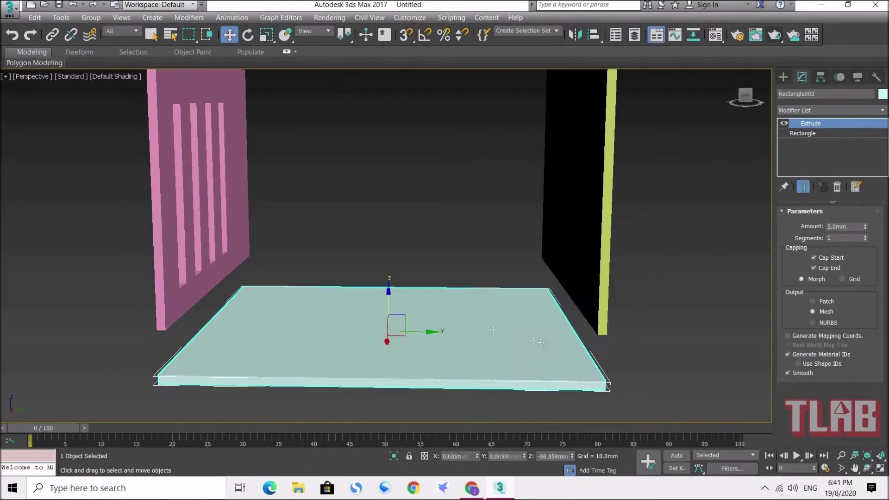
alt+middle_drag(504, 277, 416, 277)
click(406, 35)
drag(388, 293, 389, 253)
click(406, 35)
Clone the floor slab upward as one independent copy to serve as the roof.
alt+middle_drag(342, 287, 408, 289)
scroll(398, 282, down, 4)
shift+drag(395, 278, 395, 109)
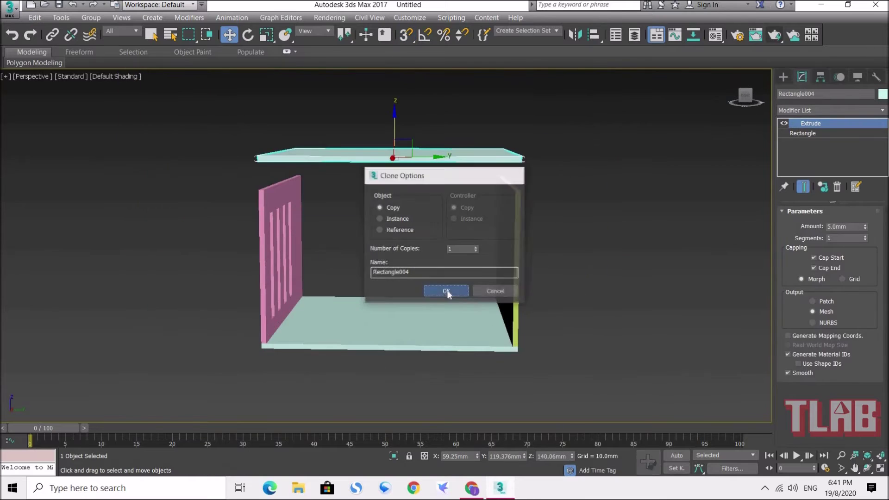
click(446, 292)
Snap the roof slab down onto the top edges of the walls.
scroll(419, 176, up, 5)
click(406, 35)
drag(577, 141, 575, 277)
click(407, 35)
click(625, 240)
Draw a side wall rectangle in the Left view, snapped to the outer corners of the room.
alt+middle_drag(370, 266, 500, 264)
scroll(500, 264, down, 5)
key(alt+w)
click(783, 77)
click(854, 154)
click(167, 331)
drag(406, 35, 406, 70)
drag(75, 261, 308, 411)
click(407, 34)
Extrude the side wall rectangle by 5 mm.
click(229, 34)
click(801, 77)
click(832, 110)
click(819, 170)
scroll(315, 122, down, 4)
Move the side wall across in the Top view and snap it against the end of the room.
drag(215, 126, 360, 126)
click(406, 35)
drag(190, 84, 179, 84)
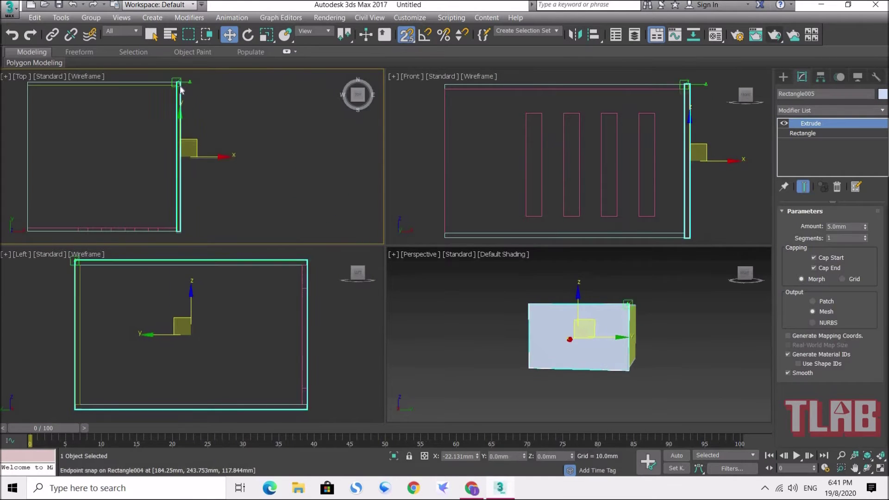
click(406, 35)
click(481, 324)
Select all the room pieces and assign them one near-white material from the Material Editor.
alt+middle_drag(491, 342, 716, 349)
scroll(716, 349, up, 5)
scroll(716, 349, down, 5)
key(alt+w)
key(ctrl+a)
alt+middle_drag(626, 351, 659, 379)
click(715, 34)
click(572, 224)
click(603, 326)
click(239, 65)
mouse_move(296, 135)
mouse_down()
mouse_move(297, 117)
mouse_move(296, 139)
mouse_up()
click(398, 165)
click(739, 65)
click(579, 240)
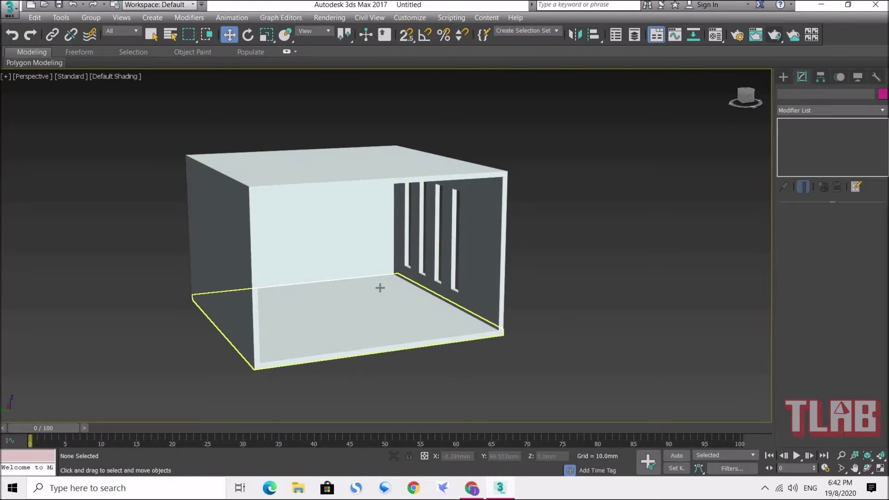
Show the light creation tools and switch the light category from Photometric to Standard.
scroll(373, 287, up, 3)
mouse_move(373, 287)
alt+middle_down()
mouse_move(314, 272)
mouse_move(371, 283)
mouse_move(398, 275)
mouse_move(359, 277)
mouse_move(361, 287)
mouse_move(370, 283)
alt+middle_up()
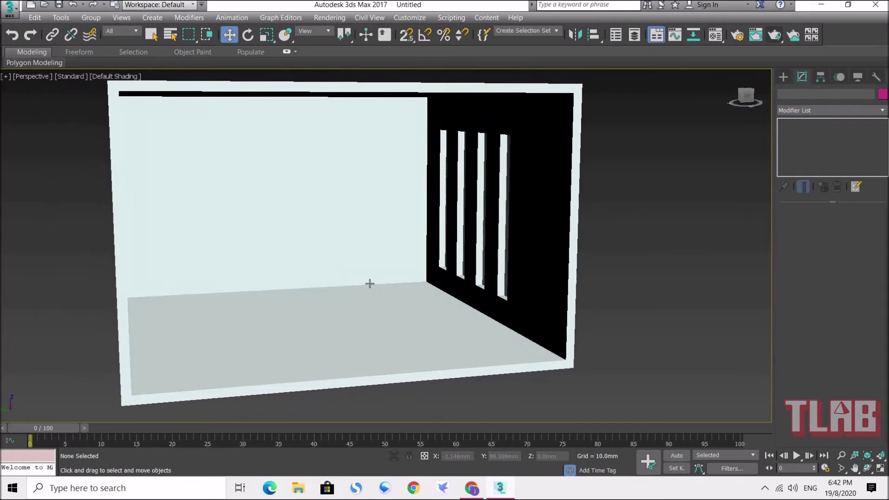
scroll(357, 270, down, 4)
alt+middle_drag(314, 264, 280, 248)
scroll(287, 248, up, 4)
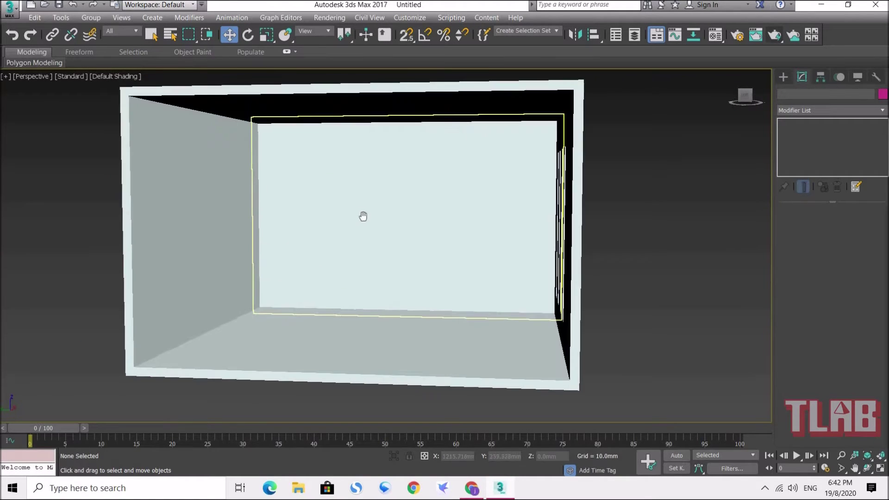
middle_drag(362, 216, 364, 231)
click(781, 76)
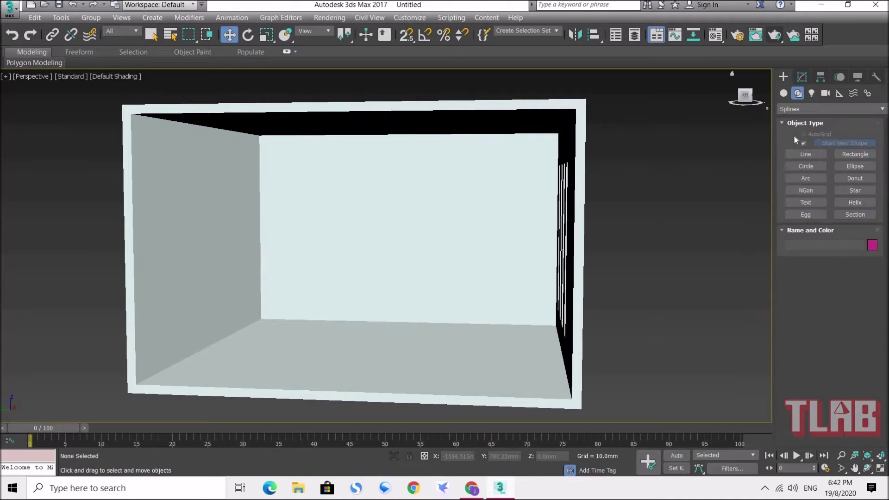
click(810, 94)
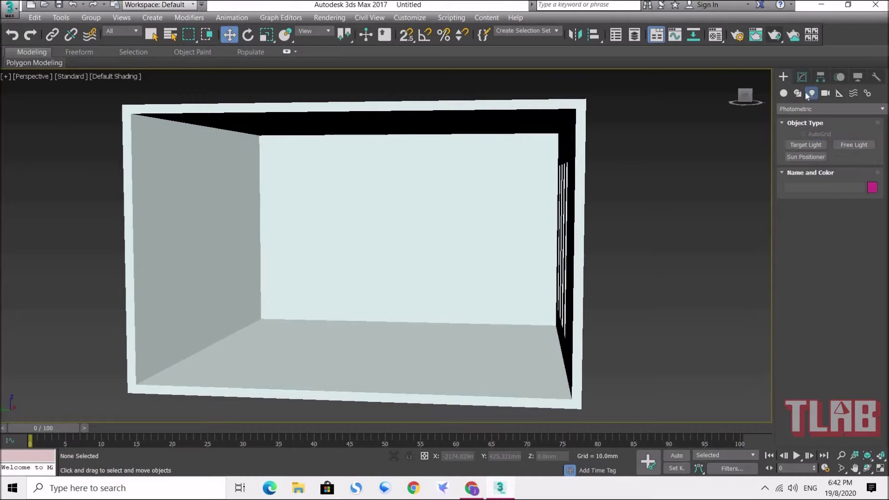
click(810, 109)
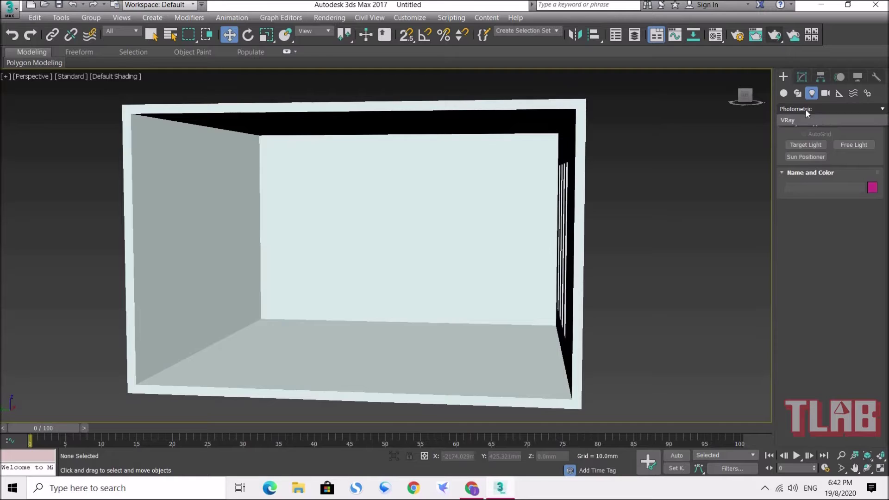
click(799, 131)
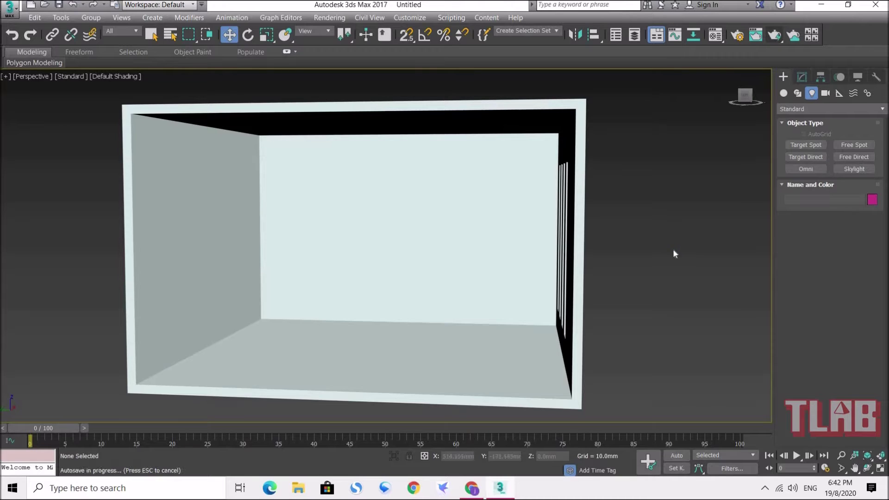
Create three boxes and a sphere inside the room from the standard primitives.
click(784, 94)
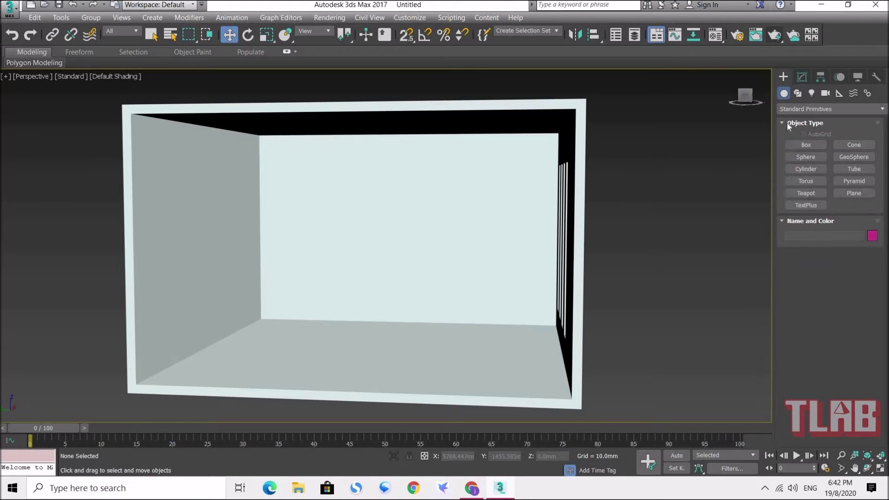
click(806, 144)
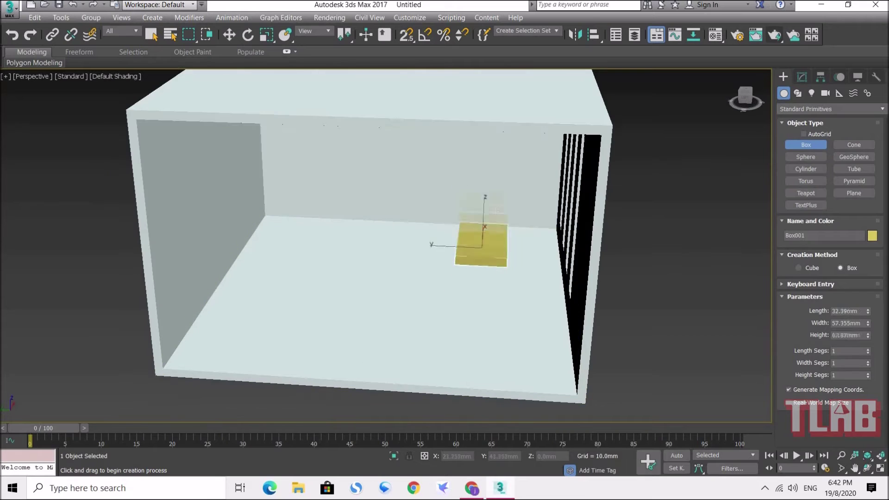
drag(425, 296, 461, 325)
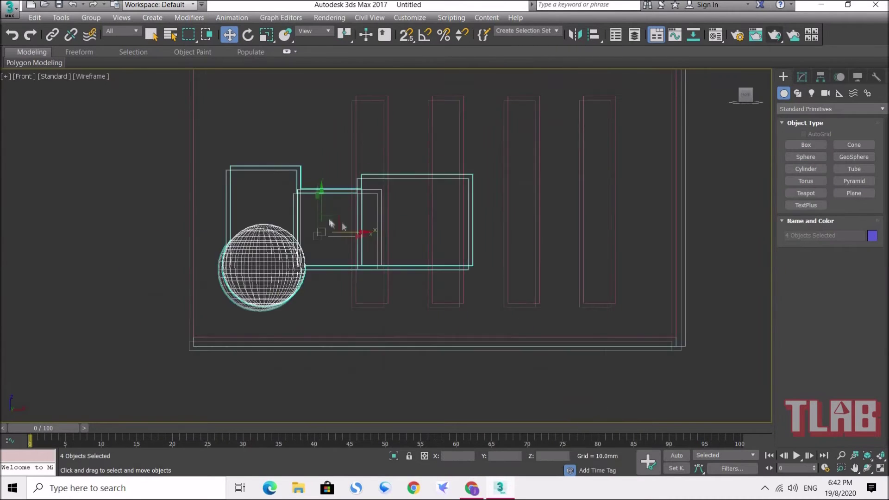
Lower the boxes and sphere onto the room's floor and move the sphere in front of the pink box.
drag(332, 223, 332, 294)
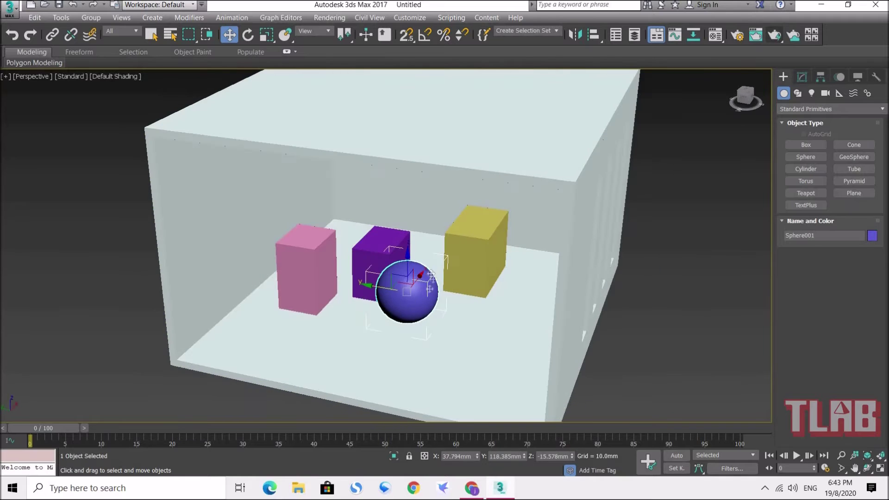
drag(406, 291, 300, 315)
click(218, 281)
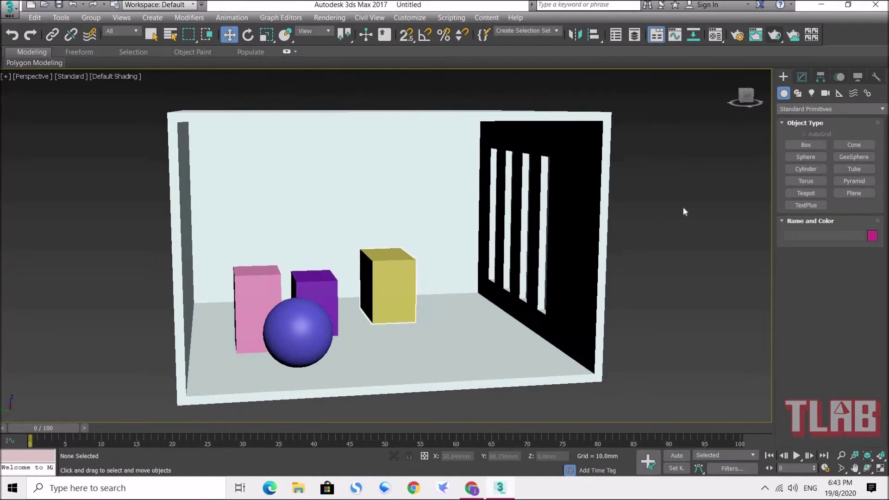
Return to the light tools, show the four-viewport layout, and frame the whole scene in the Top, Left and Front views.
click(812, 94)
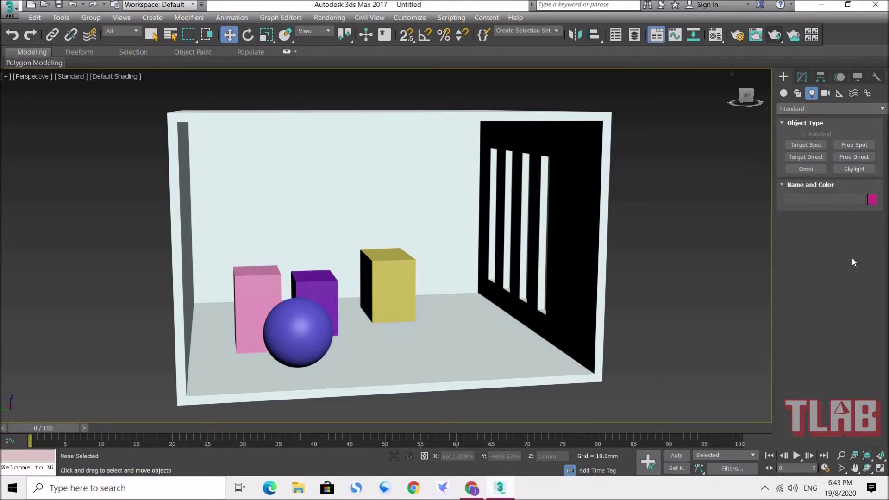
click(880, 468)
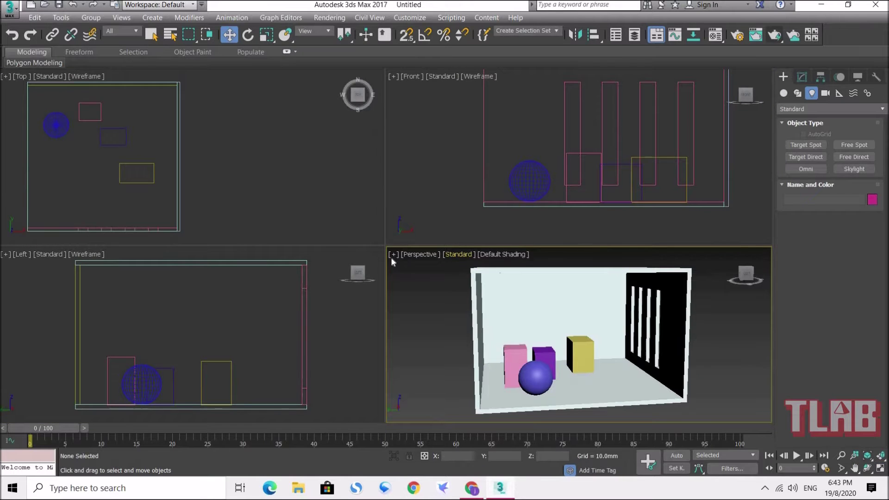
right_click(386, 244)
click(402, 238)
click(283, 197)
key(z)
click(331, 315)
key(z)
click(436, 187)
key(z)
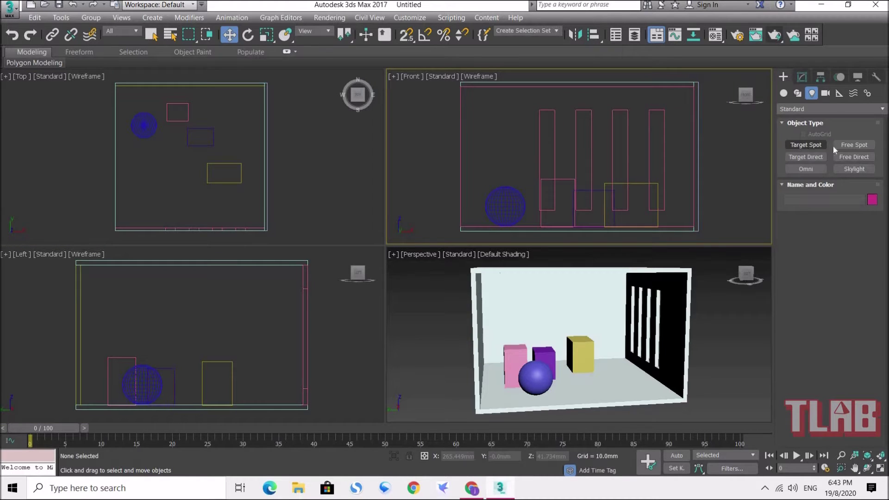
Place a Free Spot light in the middle of the room and raise it to about Z 86 mm.
click(857, 145)
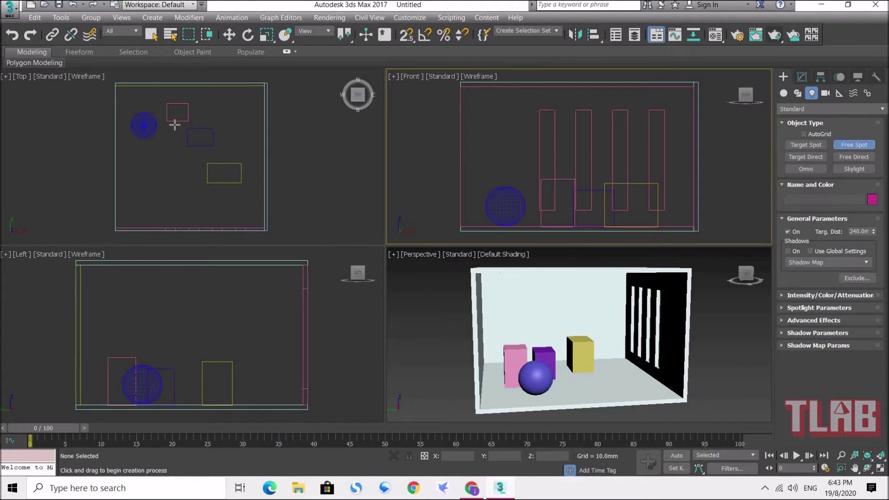
click(180, 158)
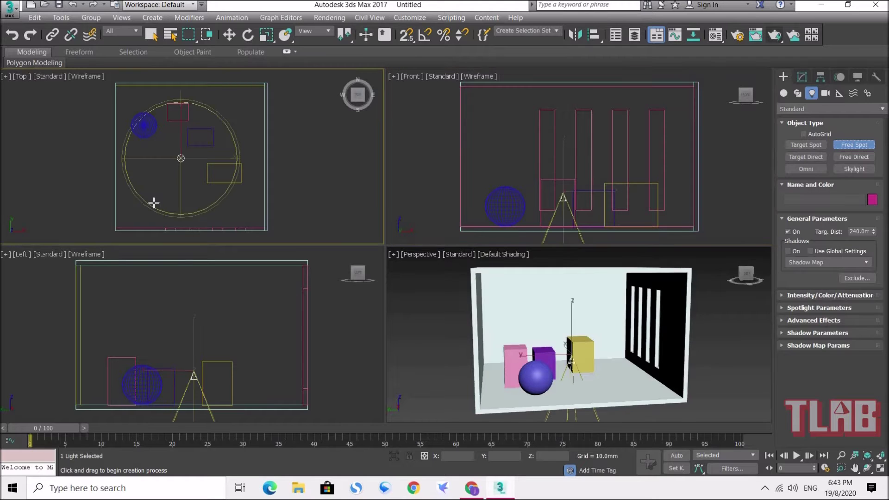
click(230, 39)
middle_drag(569, 173, 582, 139)
drag(582, 139, 581, 59)
scroll(560, 155, down, 3)
middle_drag(566, 95, 570, 113)
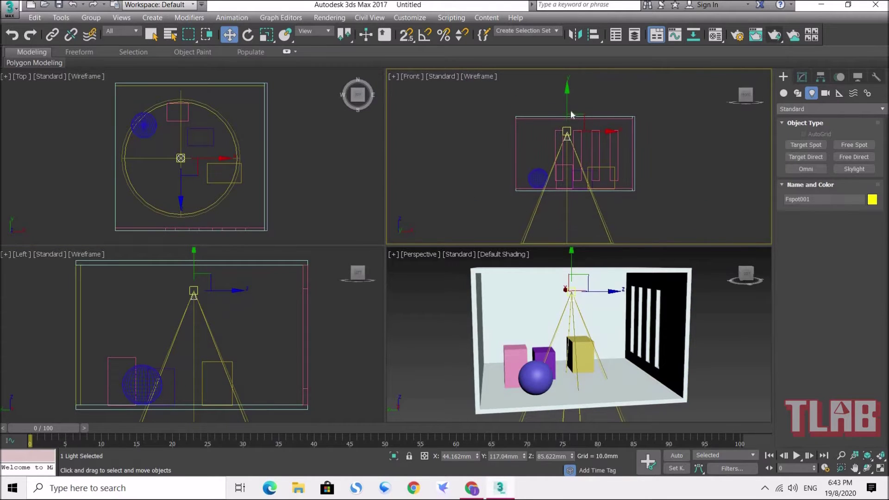
Move the free spot light outside the room beyond the sphere, to about X -136 mm and Z 99 mm.
drag(572, 108, 495, 120)
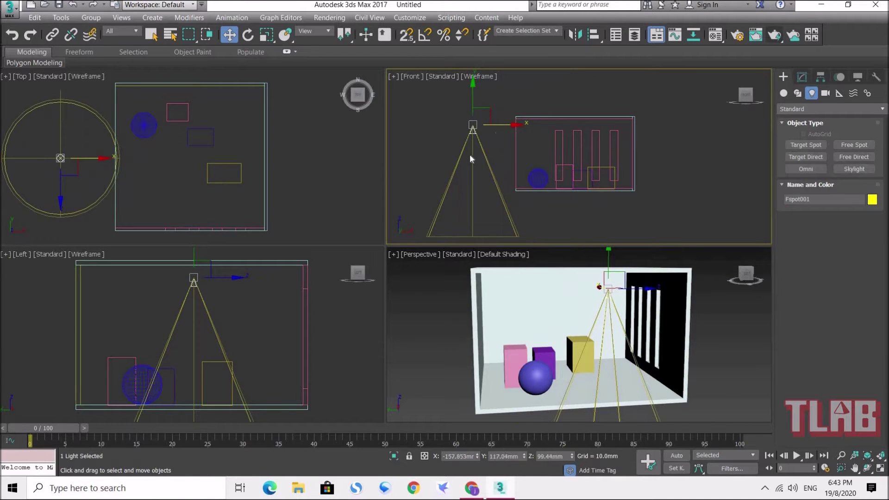
middle_drag(461, 157, 480, 128)
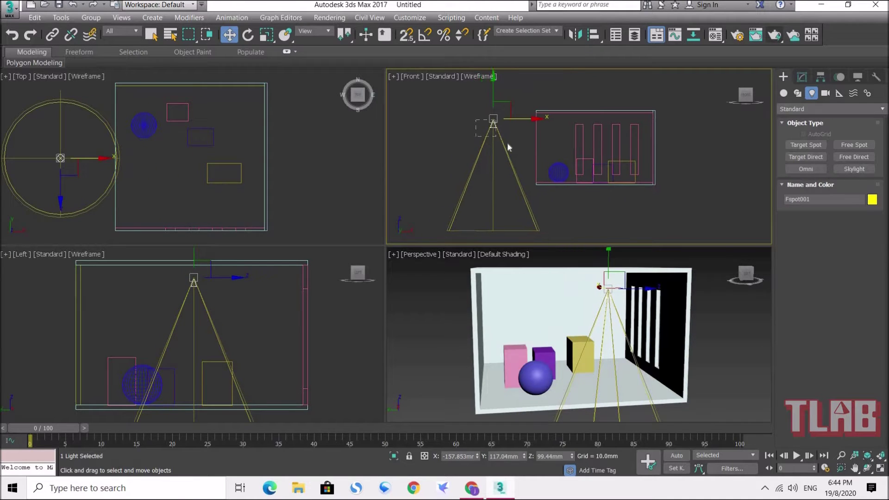
drag(513, 120, 517, 119)
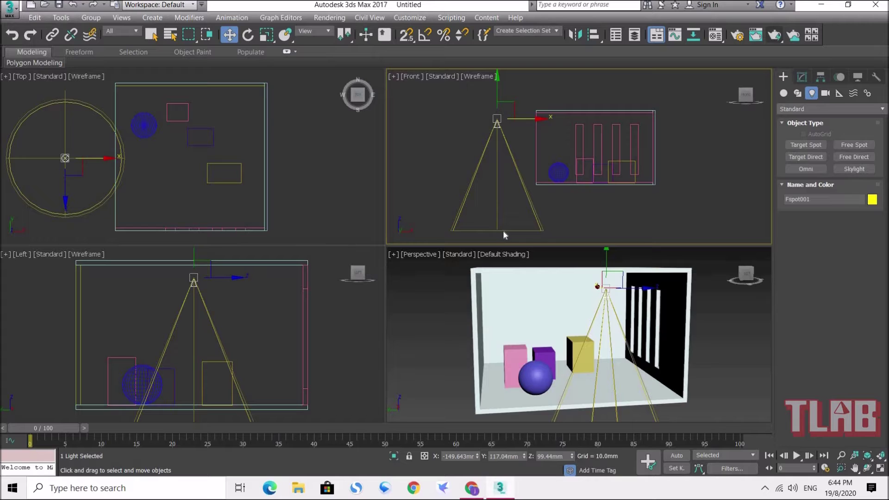
click(491, 121)
click(497, 122)
drag(522, 119, 505, 114)
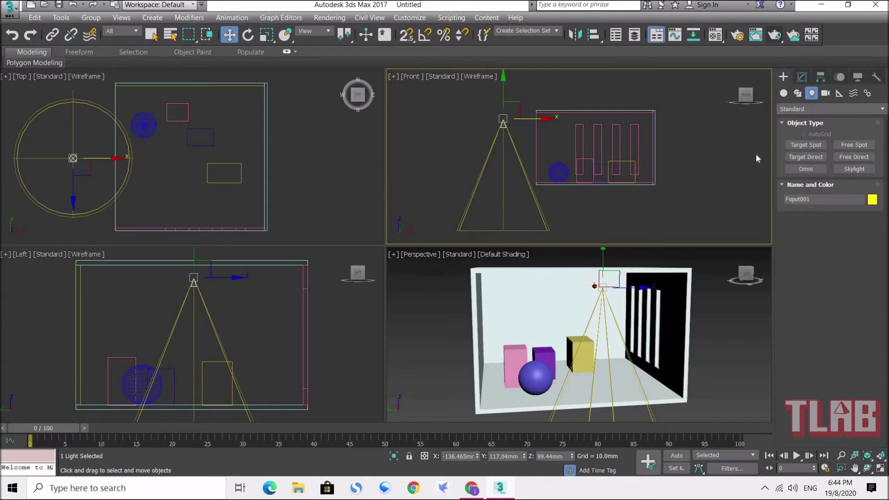
Create a Target Spot light in the Front view near the ceiling, aimed down at the base of the sphere.
click(814, 146)
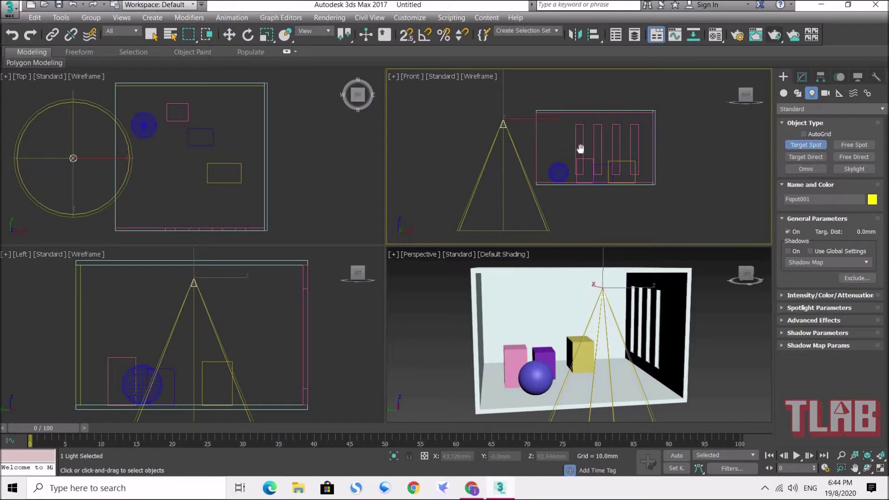
middle_drag(585, 147, 577, 160)
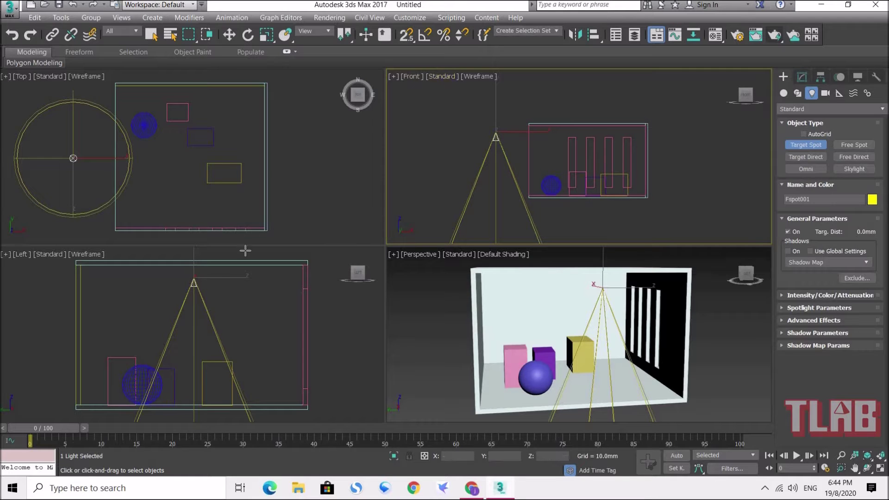
scroll(537, 173, up, 5)
middle_drag(570, 145, 542, 149)
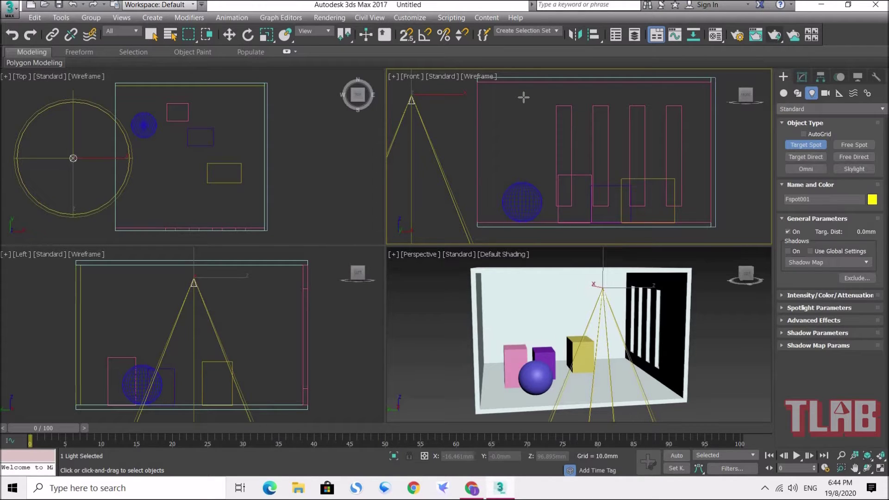
drag(523, 98, 528, 217)
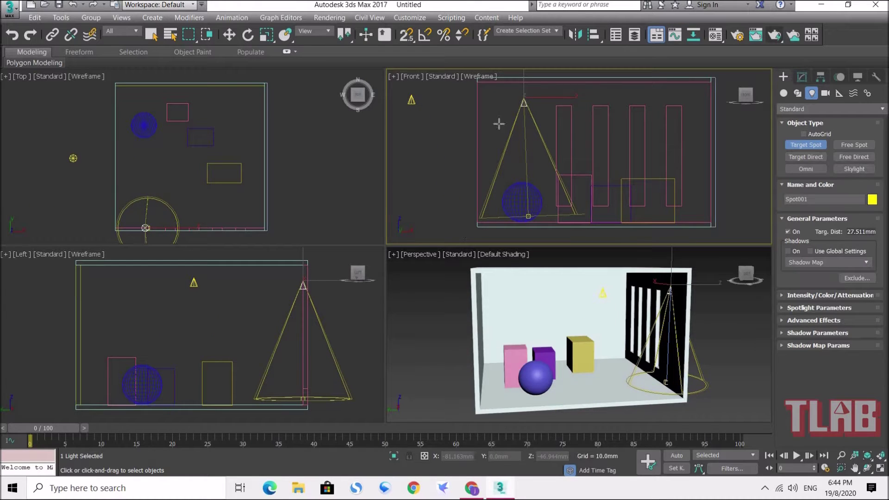
Stop creating lights and select the free spot and the target spot in turn in the Front view to compare their cones.
click(237, 36)
middle_drag(471, 166, 501, 167)
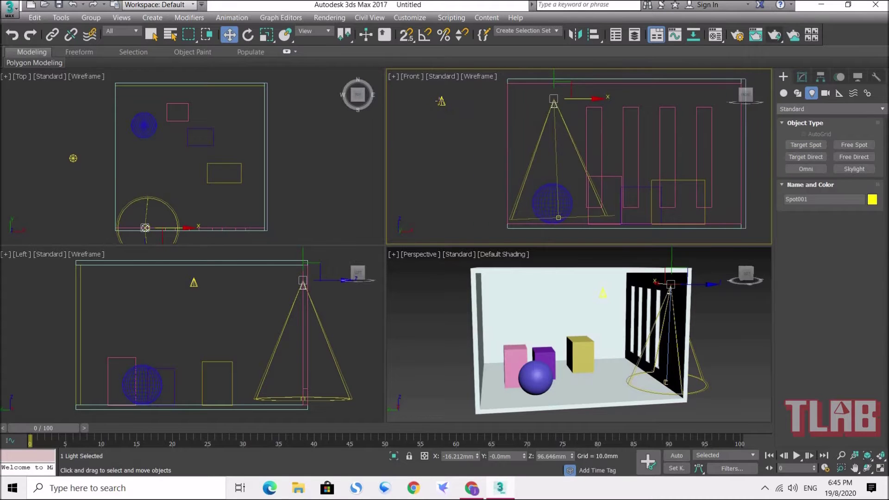
click(443, 101)
scroll(448, 135, down, 4)
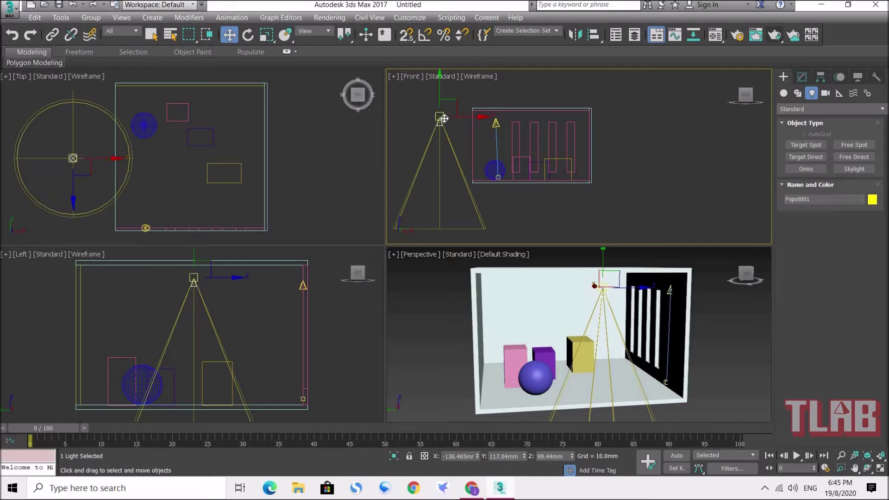
click(495, 123)
scroll(500, 143, up, 4)
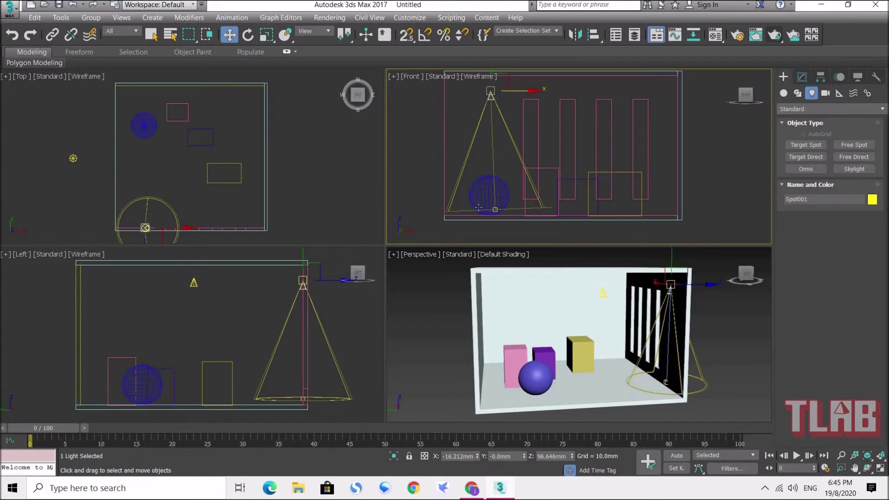
Move the target spot's target along X in the Front view so it sits almost directly beneath the light.
click(493, 210)
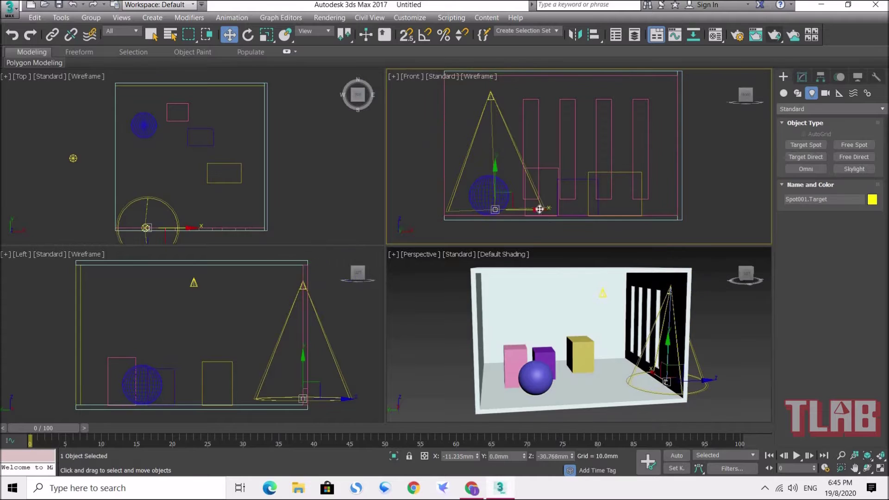
drag(527, 209, 550, 211)
drag(512, 210, 519, 208)
Examine the modify parameters of the free spot and the target spot, and collapse the target spot's rollouts below General Parameters.
scroll(506, 159, down, 4)
scroll(485, 140, up, 2)
click(470, 108)
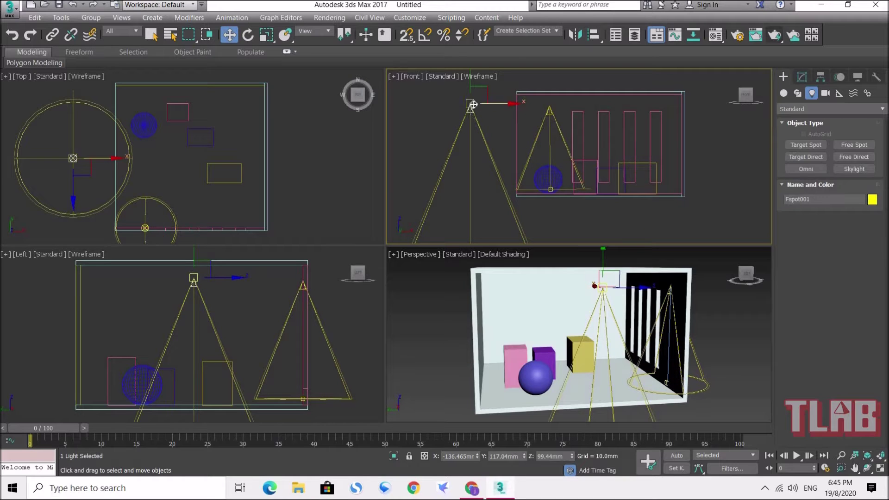
click(802, 77)
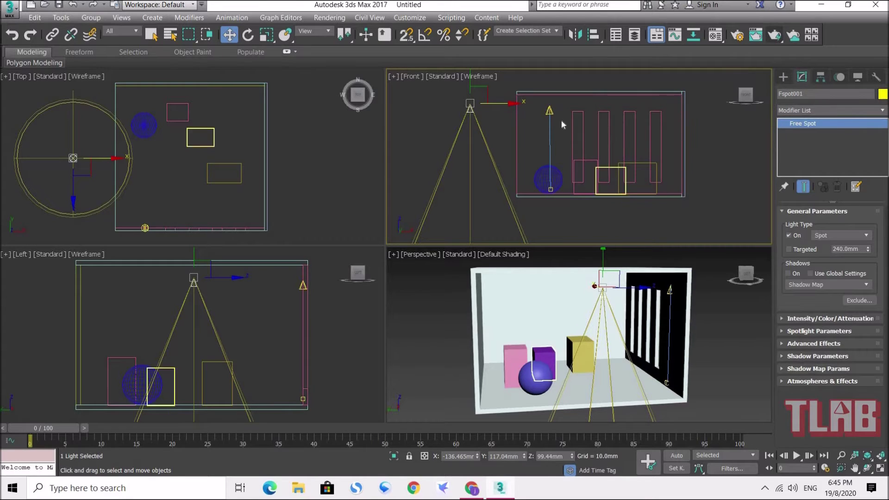
click(548, 113)
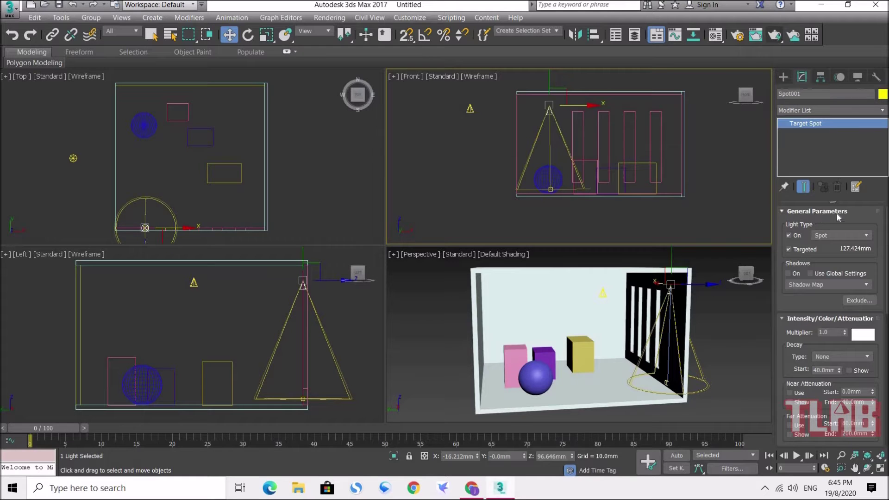
click(818, 319)
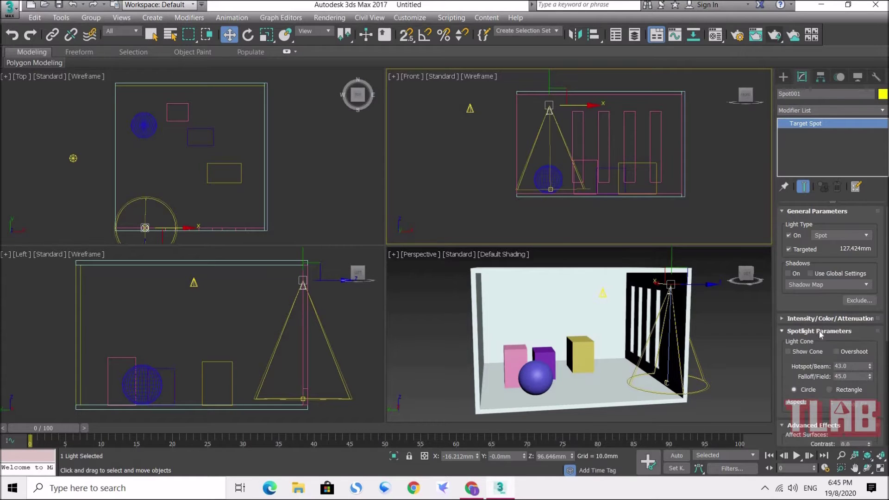
click(821, 331)
click(818, 343)
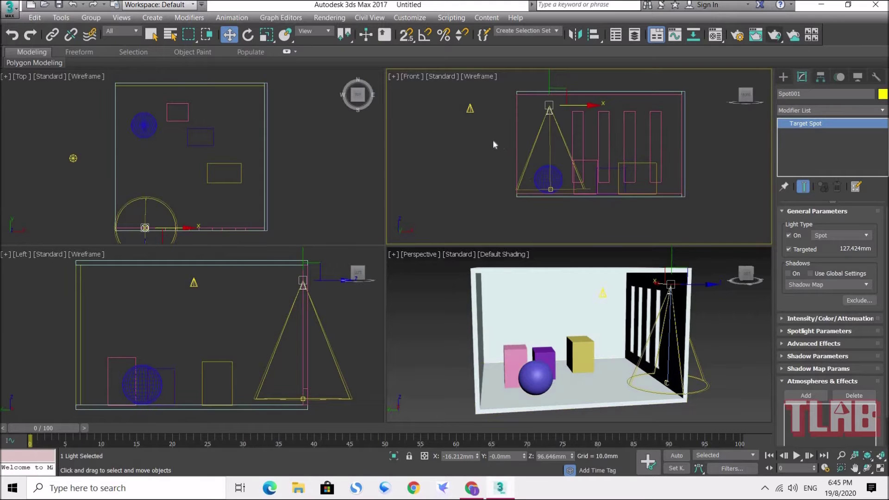
Delete the free spot outside the room, select the remaining target spot, and return to the light creation tools.
click(480, 127)
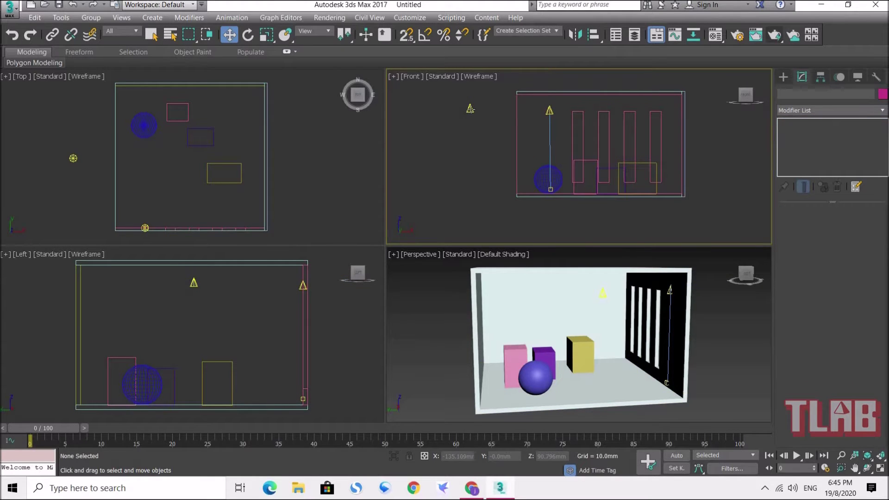
click(470, 108)
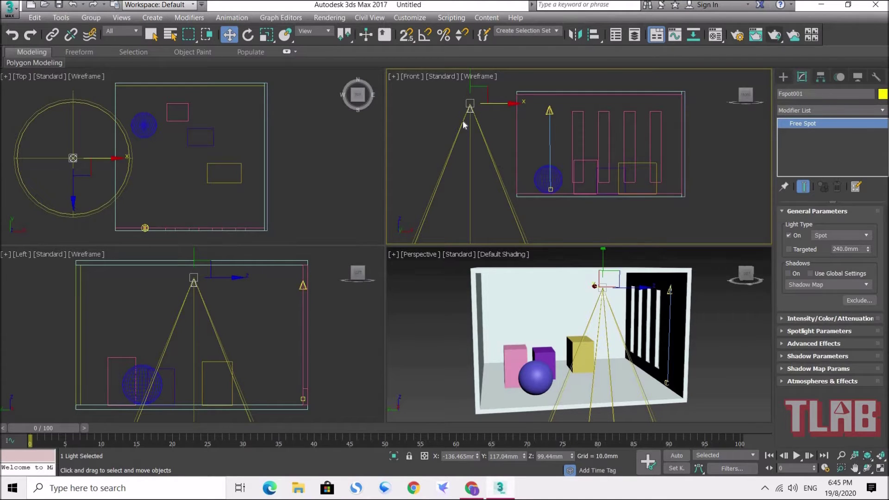
key(Delete)
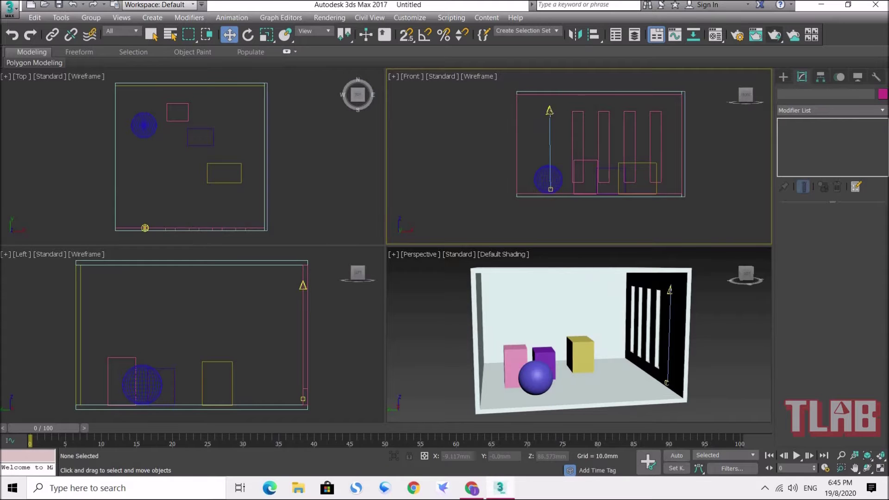
click(551, 111)
click(783, 76)
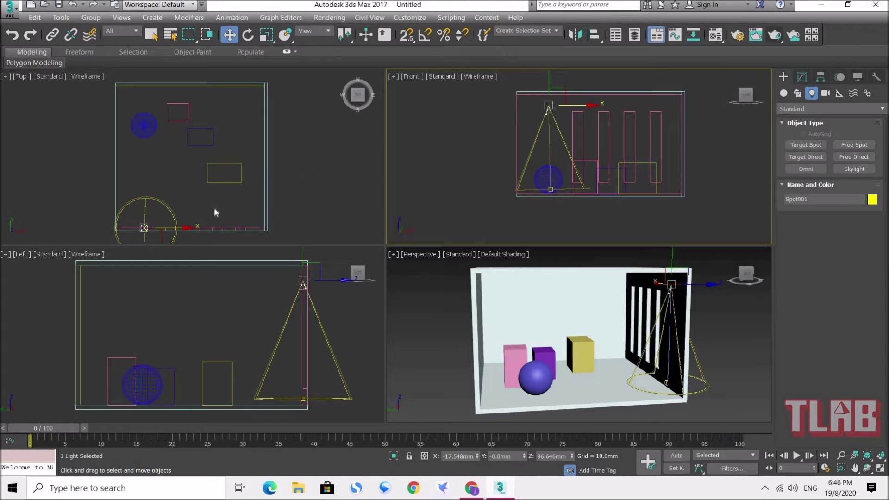
Try moving the target spot along X without its target in the Front view, and undo the move.
click(153, 223)
scroll(152, 224, up, 5)
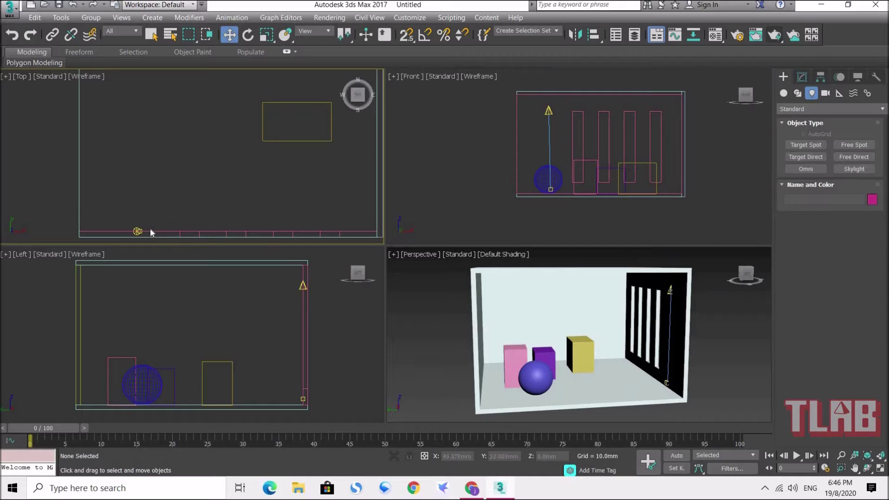
click(138, 230)
middle_drag(228, 205, 229, 186)
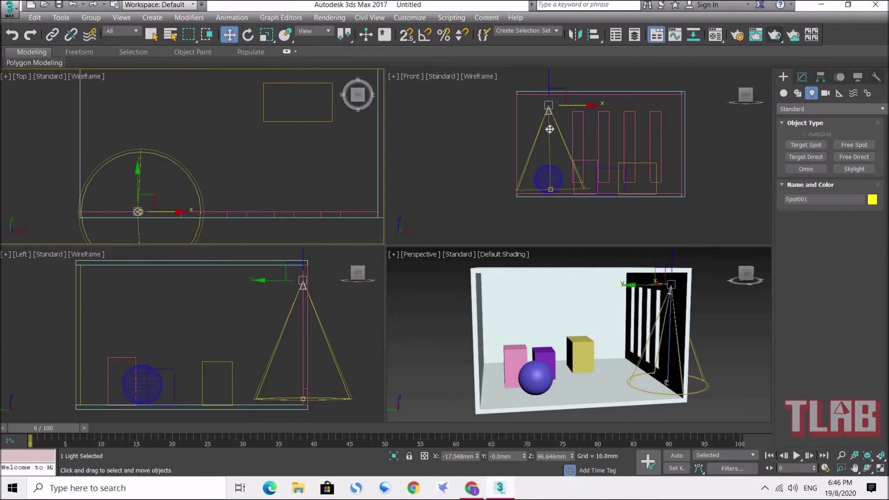
scroll(554, 187, up, 3)
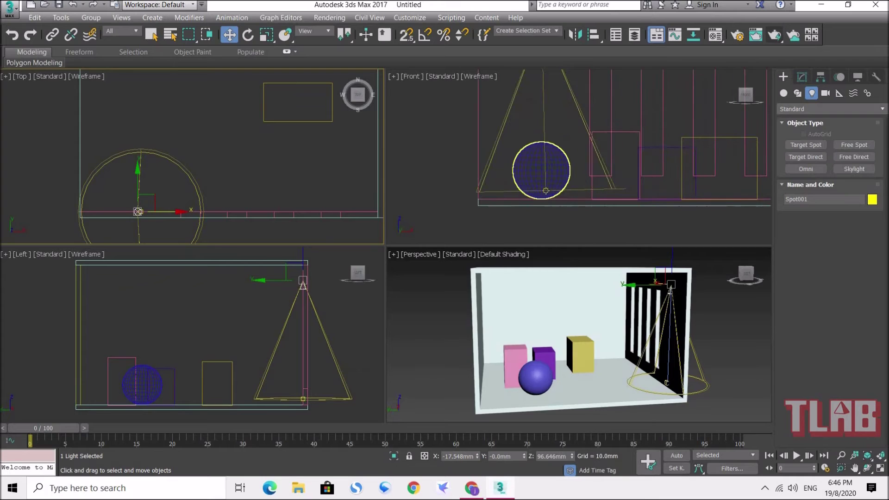
scroll(540, 193, down, 3)
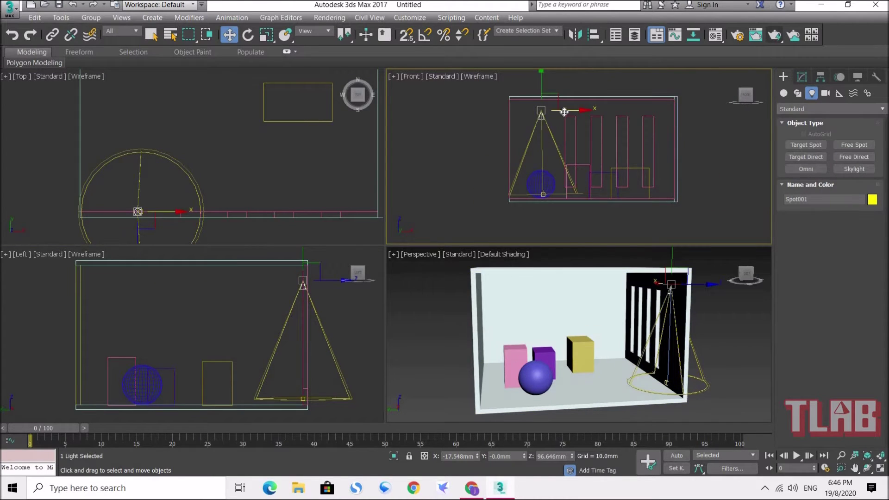
mouse_move(569, 110)
mouse_down()
mouse_move(597, 110)
mouse_move(527, 113)
mouse_move(587, 115)
mouse_move(532, 114)
mouse_move(563, 111)
mouse_up()
key(ctrl+z)
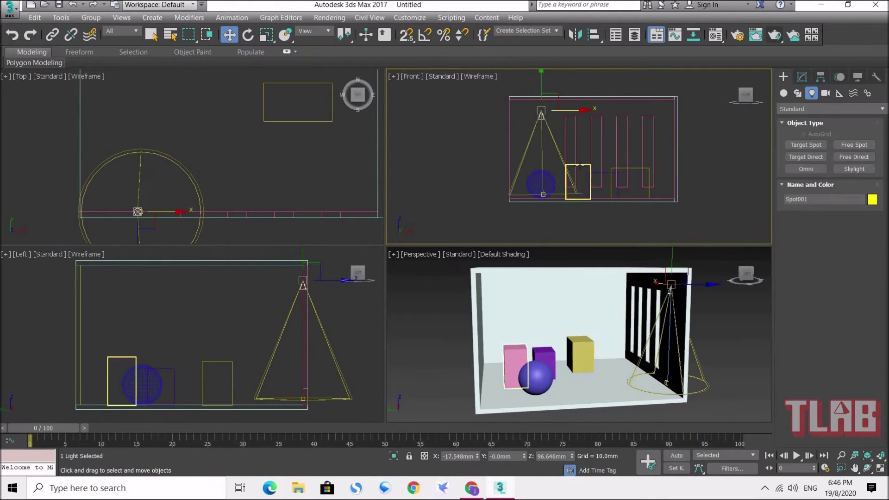
Move the target spot together with its target inside the room, into the back corner beside the sphere.
ctrl+click(542, 194)
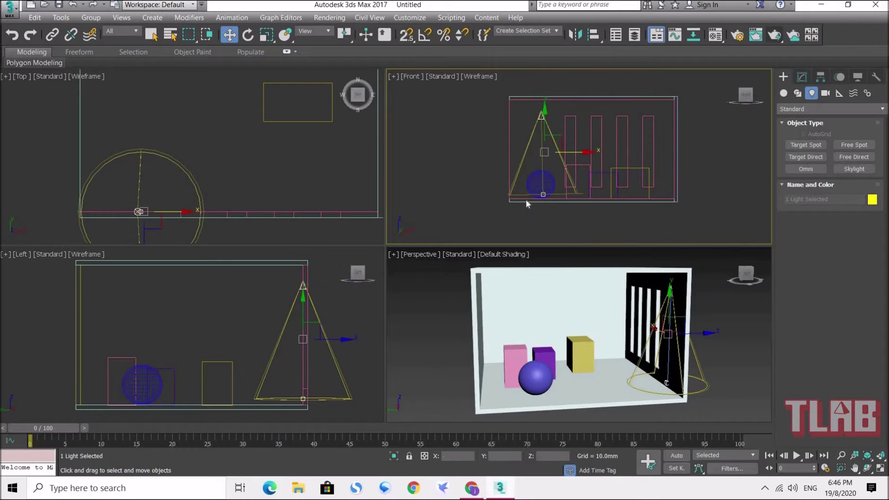
scroll(226, 167, down, 5)
drag(223, 137, 200, 132)
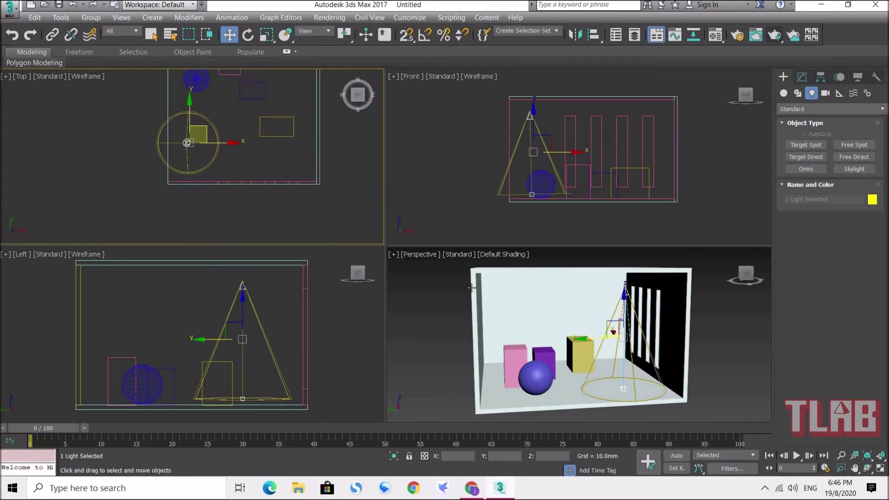
alt+middle_drag(445, 281, 436, 205)
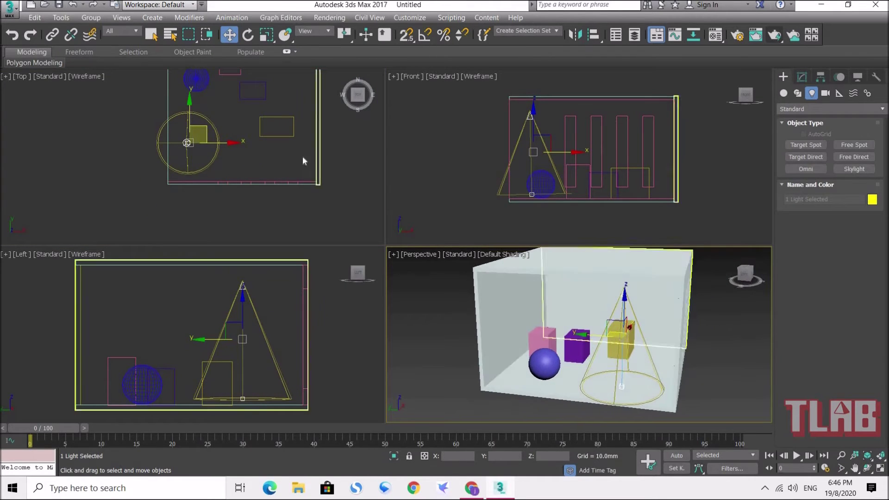
middle_drag(203, 130, 179, 188)
drag(180, 187, 183, 90)
click(206, 163)
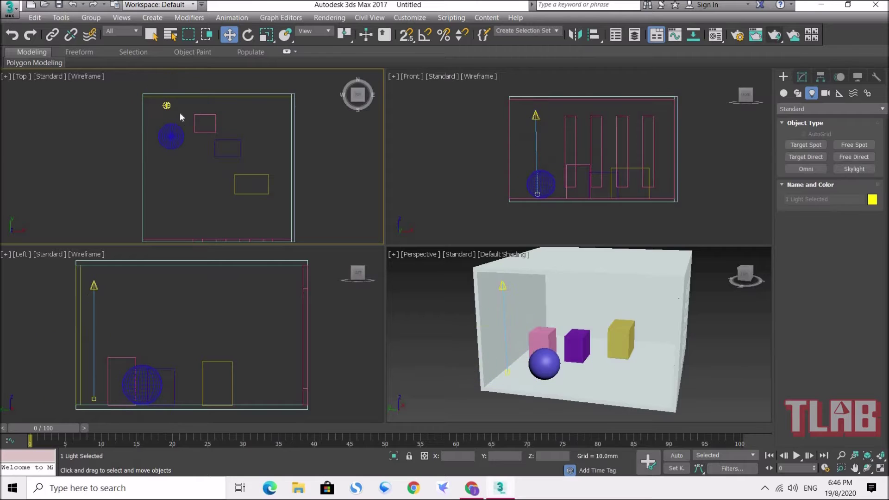
Move the spot light's target in the Left view to the base of the back wall.
click(93, 398)
drag(110, 385, 95, 386)
click(92, 301)
drag(95, 322, 96, 323)
click(119, 304)
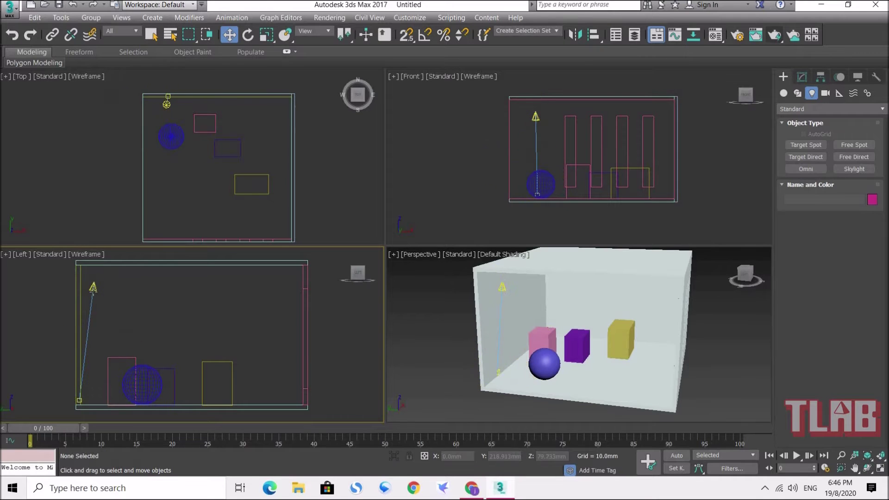
Raise the spot light to about Z 101.5 mm and shift it along X to about -24.1 mm, in line with its target.
click(95, 286)
drag(109, 272, 108, 266)
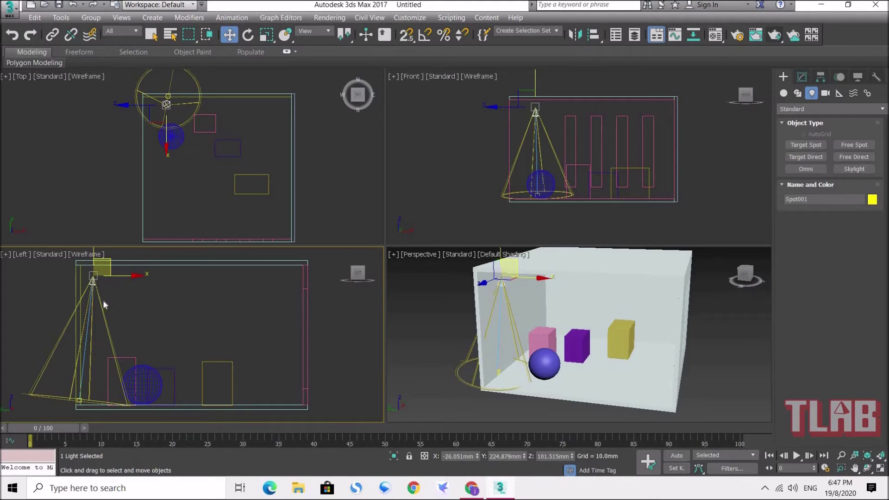
click(143, 299)
click(167, 104)
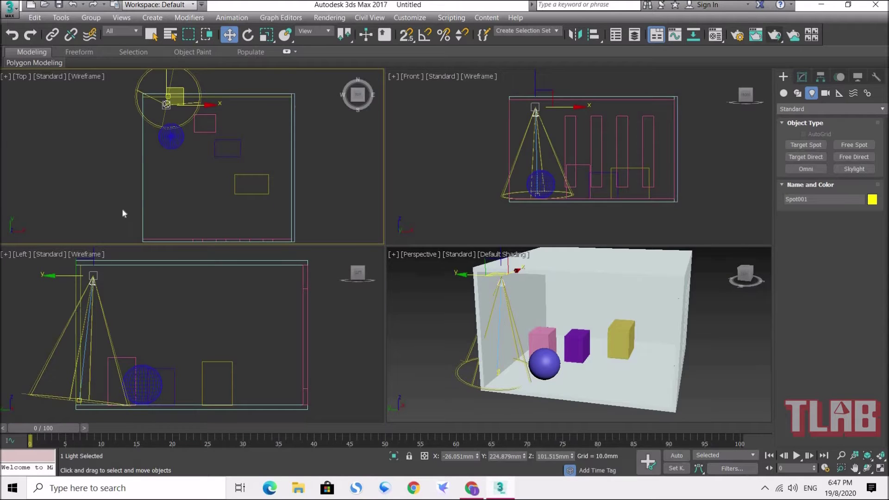
scroll(186, 137, up, 5)
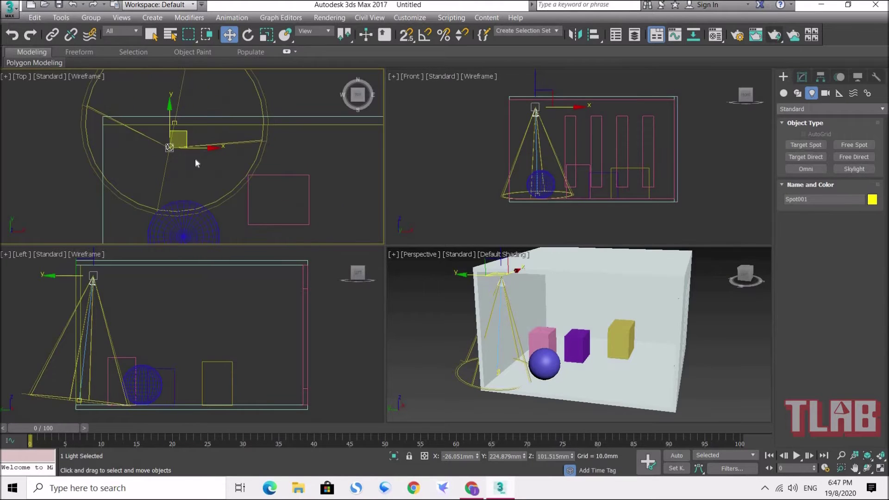
drag(202, 146, 200, 145)
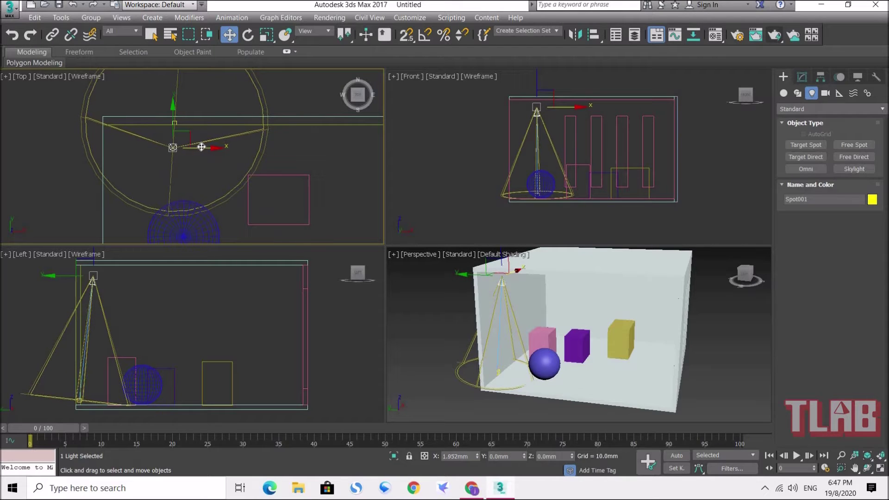
Maximize the Perspective view, turn it toward the corner with the spot light, and set its display quality to High Quality.
click(450, 333)
click(882, 471)
alt+middle_drag(363, 310, 320, 267)
scroll(201, 214, up, 3)
alt+middle_drag(178, 224, 222, 201)
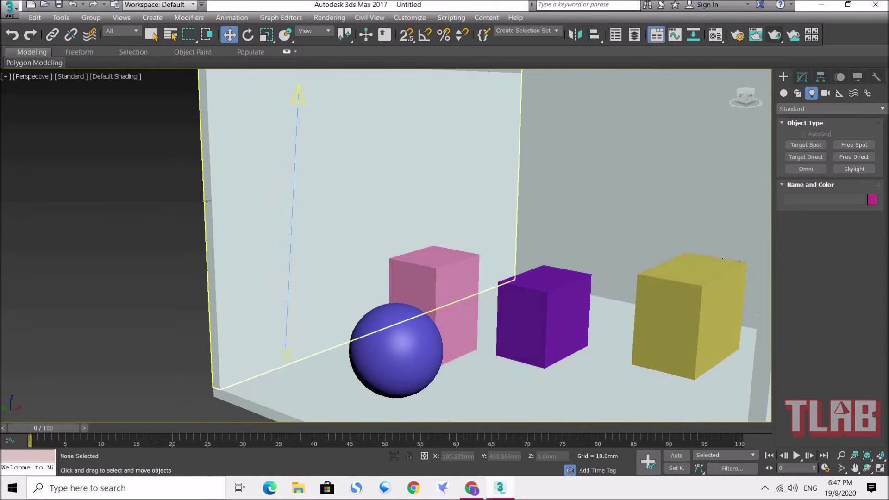
alt+middle_drag(186, 179, 182, 191)
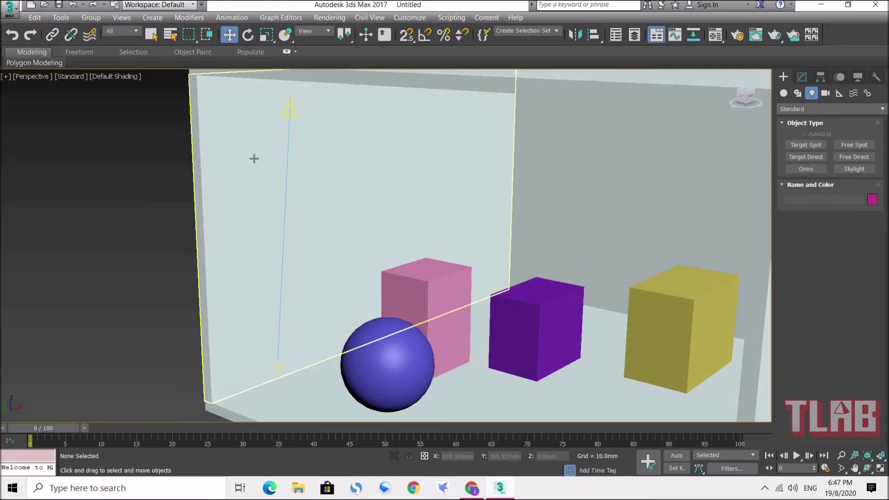
click(71, 77)
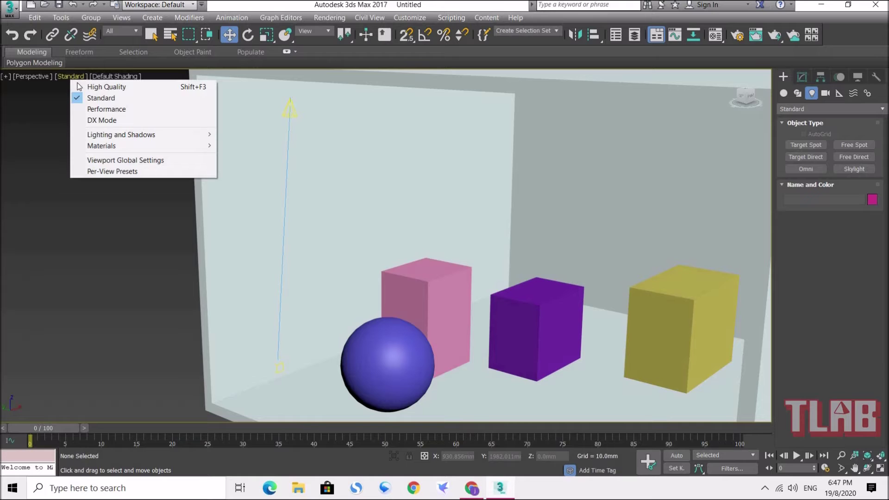
click(105, 88)
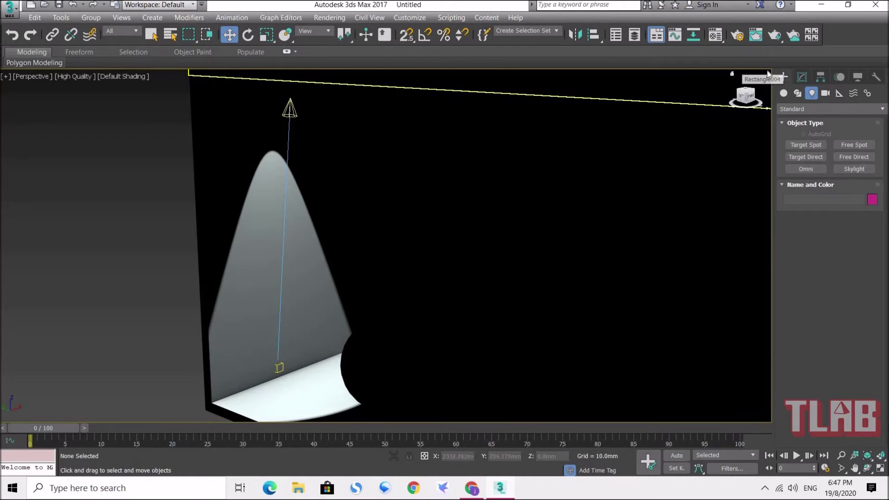
Render the Perspective view to inspect the spot light on the wall, and close the rendered frame.
click(774, 35)
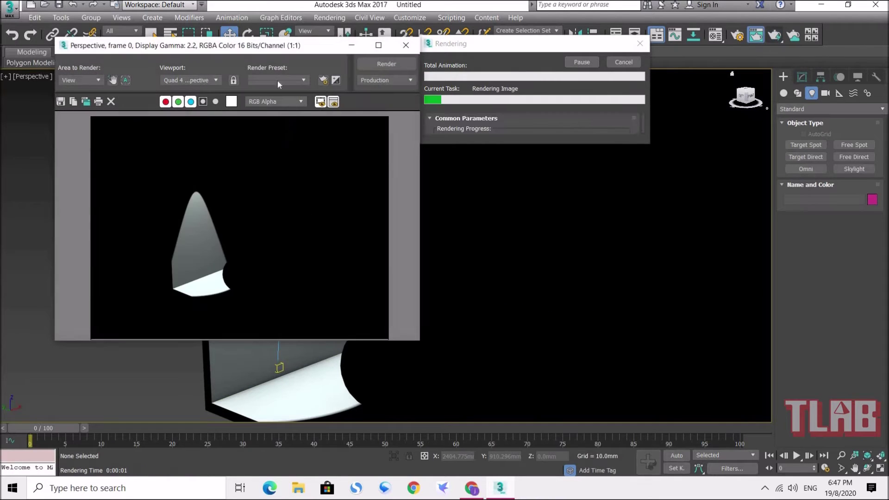
drag(274, 49, 581, 86)
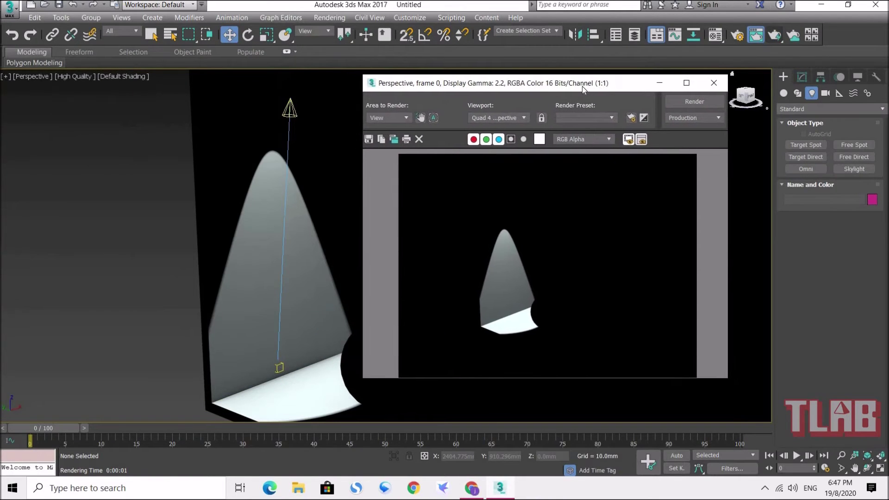
click(713, 83)
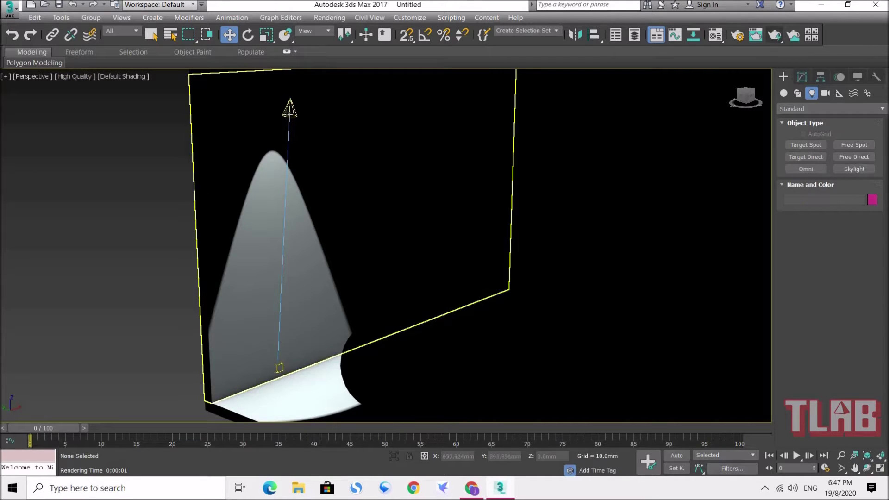
Turn on the spot light's shadows and move the sphere into its cone, to about X -18.1, Y 215.5 mm.
click(289, 108)
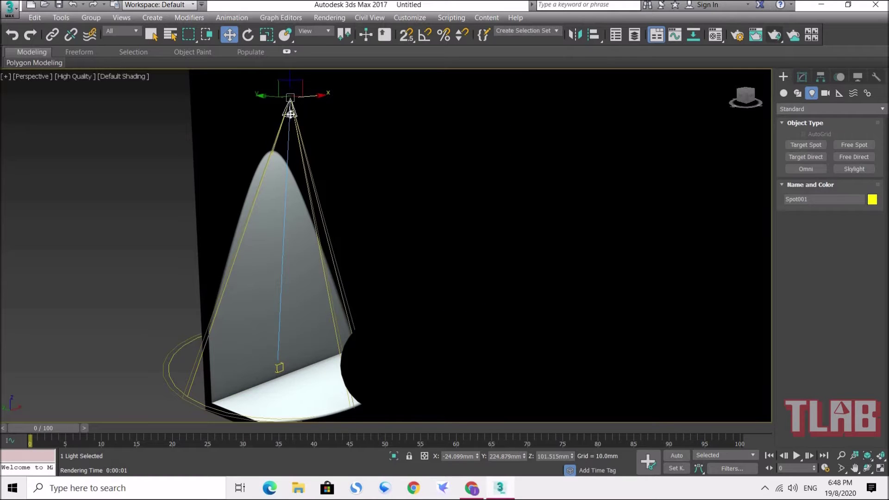
click(803, 78)
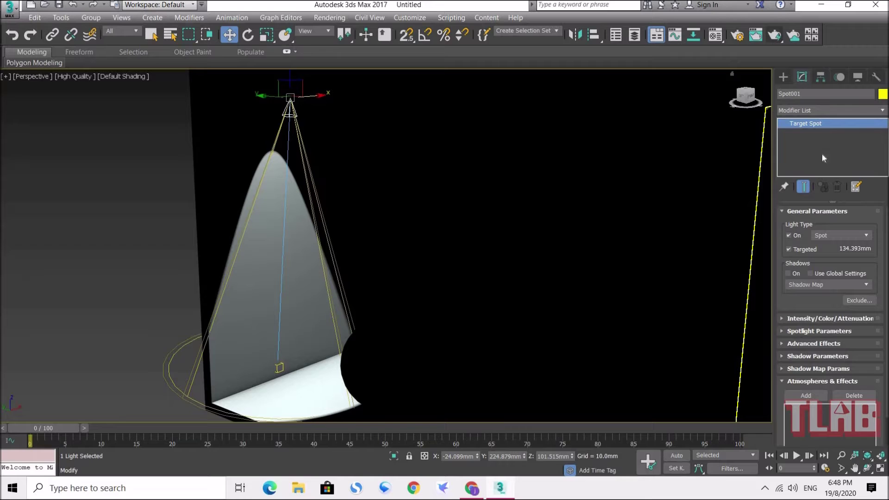
drag(783, 249, 786, 273)
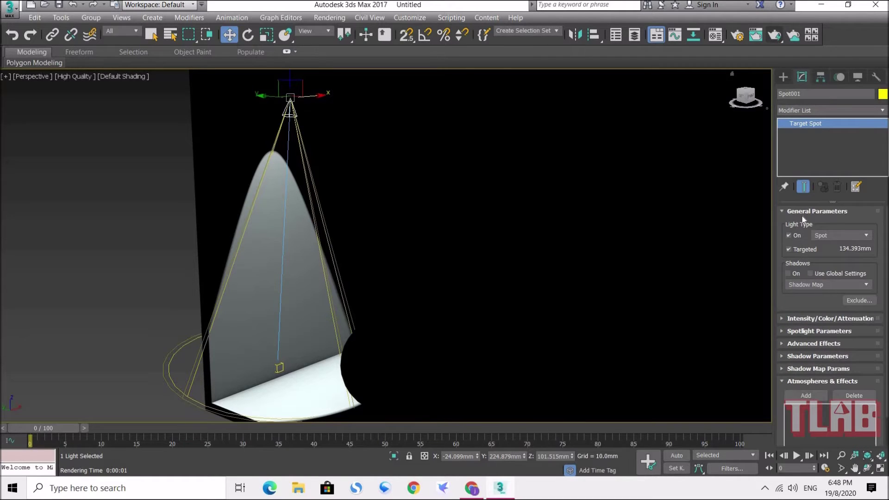
click(788, 274)
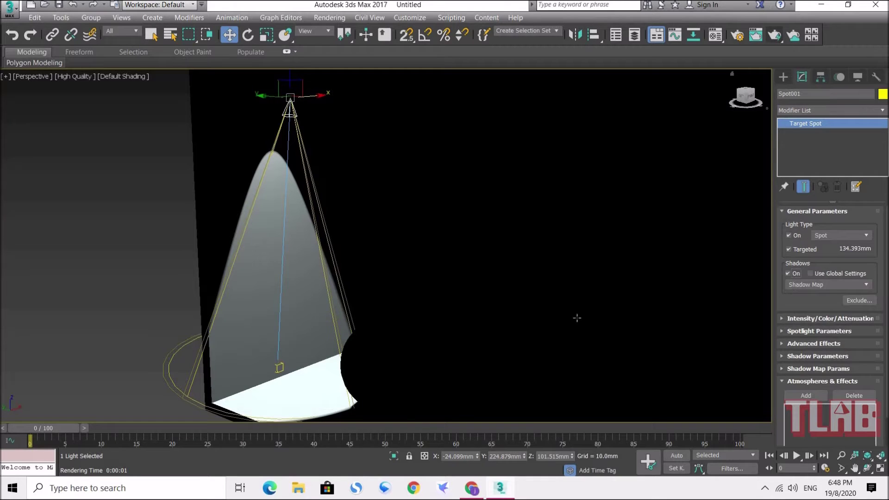
click(373, 364)
drag(367, 359, 326, 346)
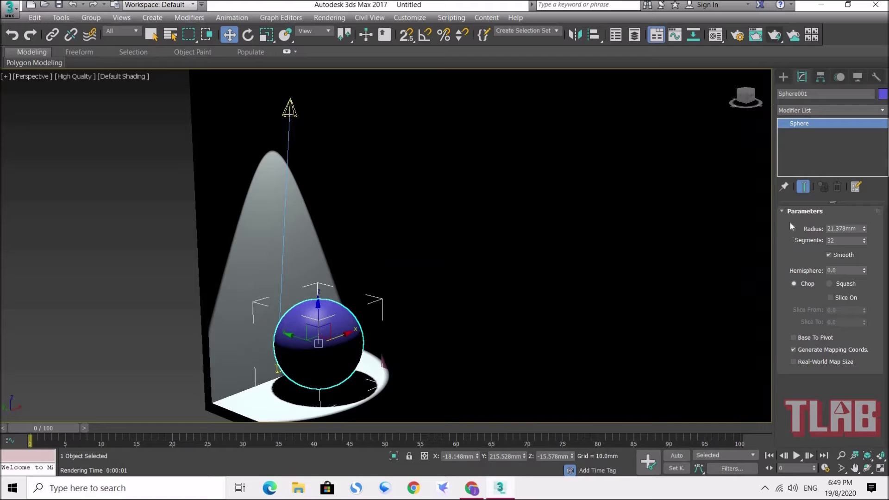
Toggle the spot light's shadows off and on several times to compare the effect around the sphere, leaving them on.
click(288, 113)
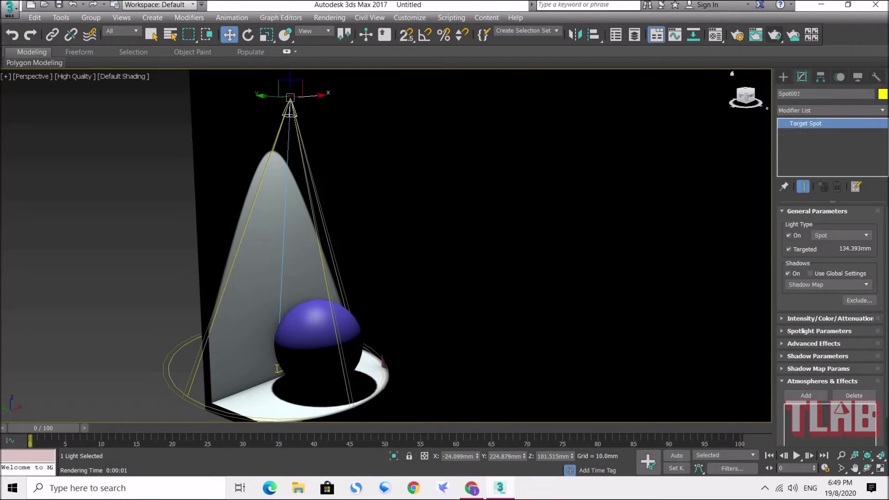
click(788, 274)
click(793, 276)
click(792, 276)
click(793, 276)
click(792, 275)
click(793, 275)
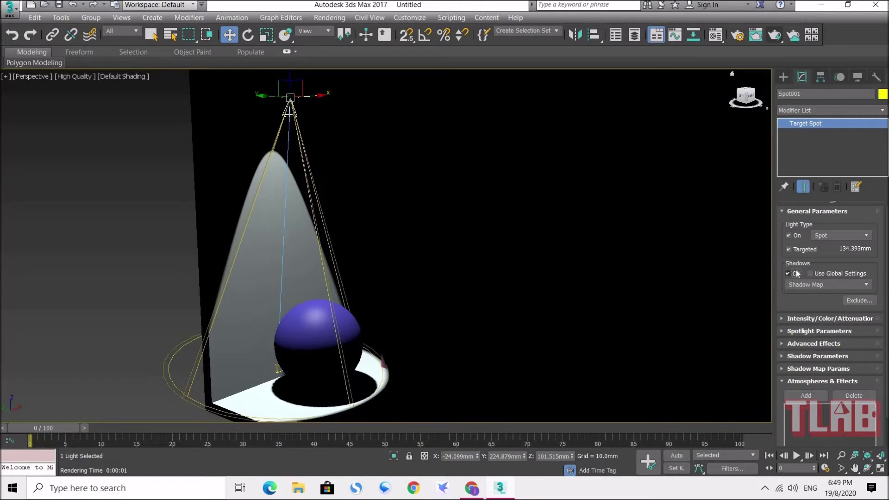
Set the spot light's intensity multiplier to 2.0.
scroll(801, 296, down, 2)
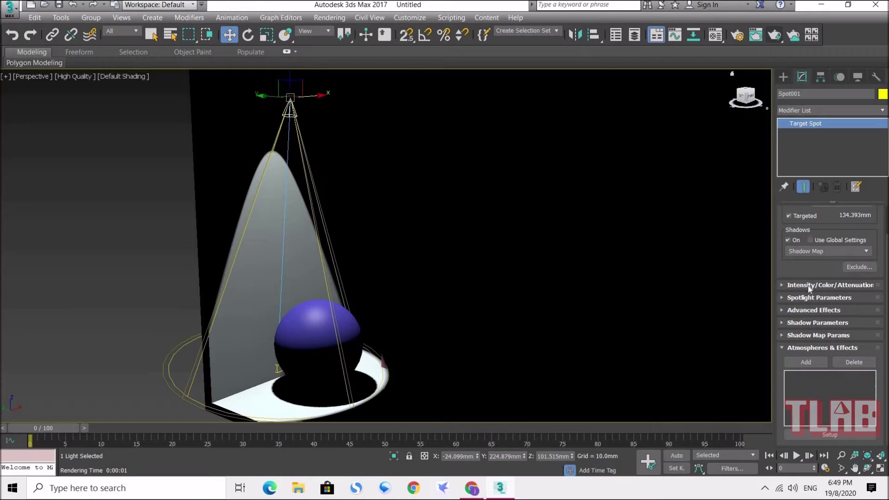
click(807, 285)
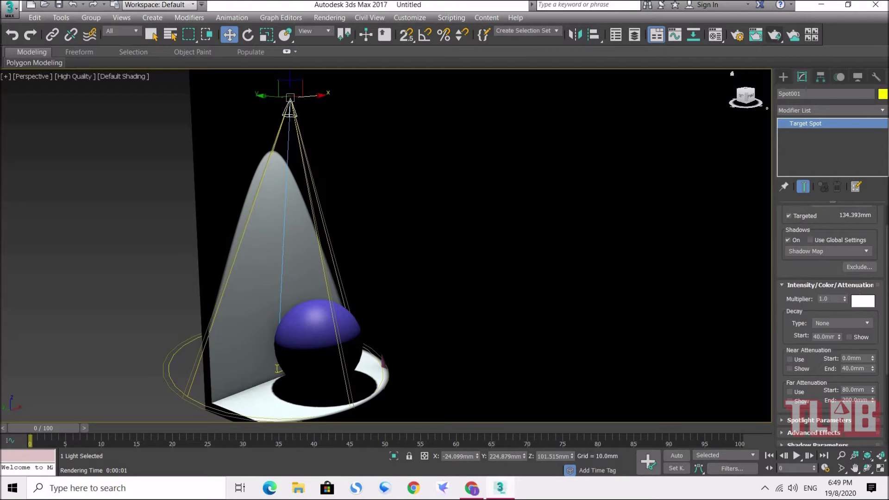
double_click(832, 299)
key(Return)
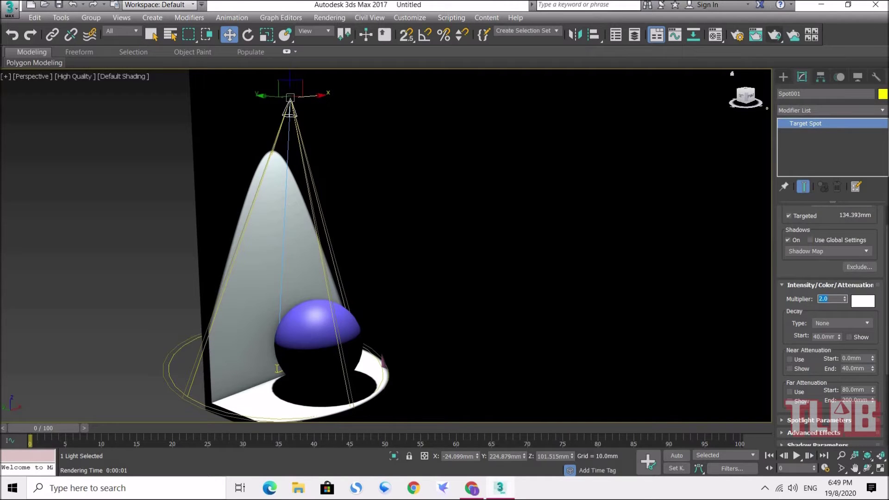
key(Return)
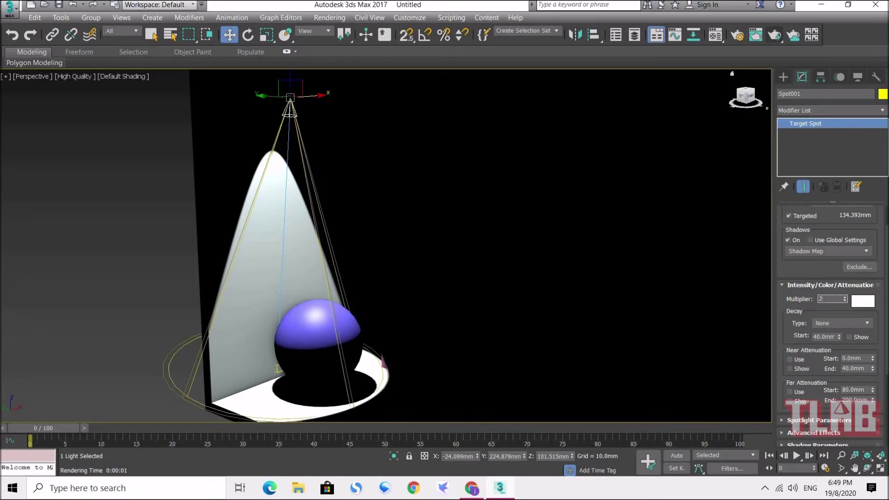
text(2)
key(Return)
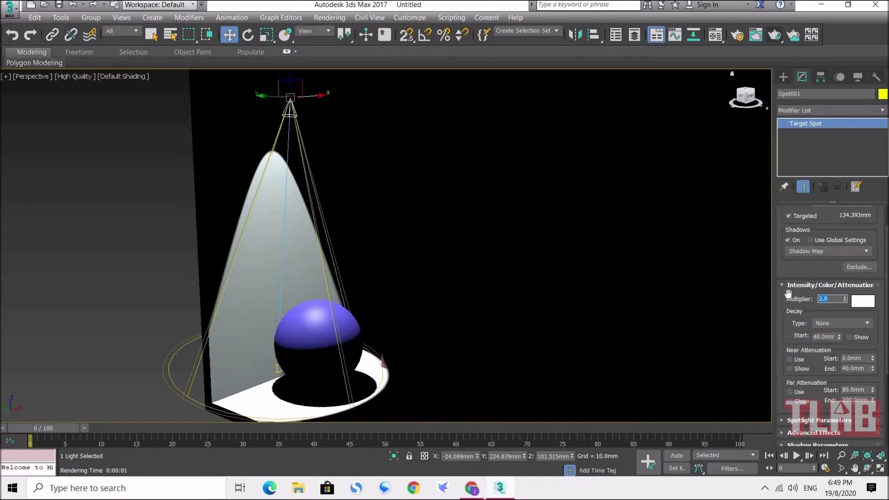
Change the spot light's color to a light pink with a red hue and raised whiteness.
click(862, 301)
drag(210, 70, 193, 65)
click(297, 81)
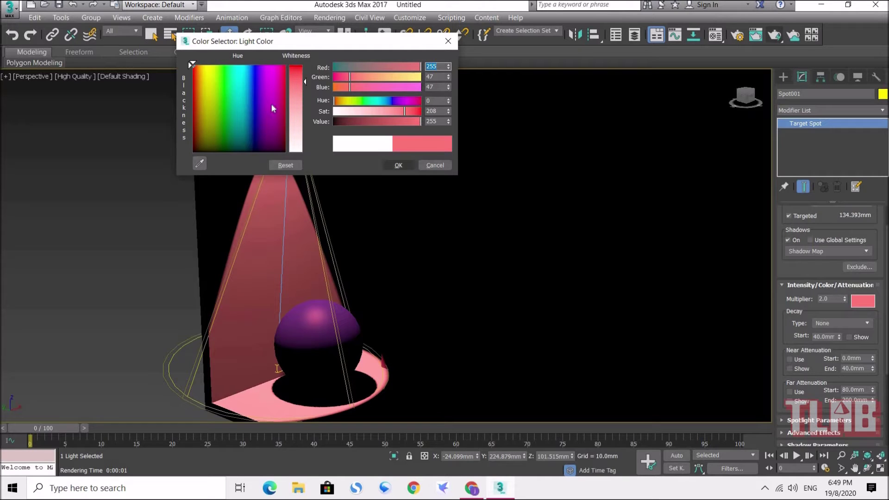
drag(304, 81, 314, 115)
click(398, 165)
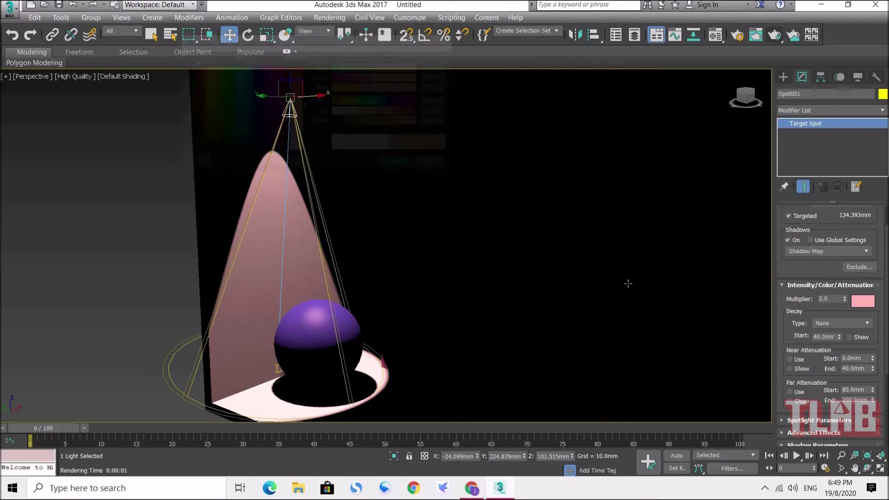
Widen the spot light's cone by raising its Hotspot/Beam to about 75.8.
drag(789, 335, 789, 220)
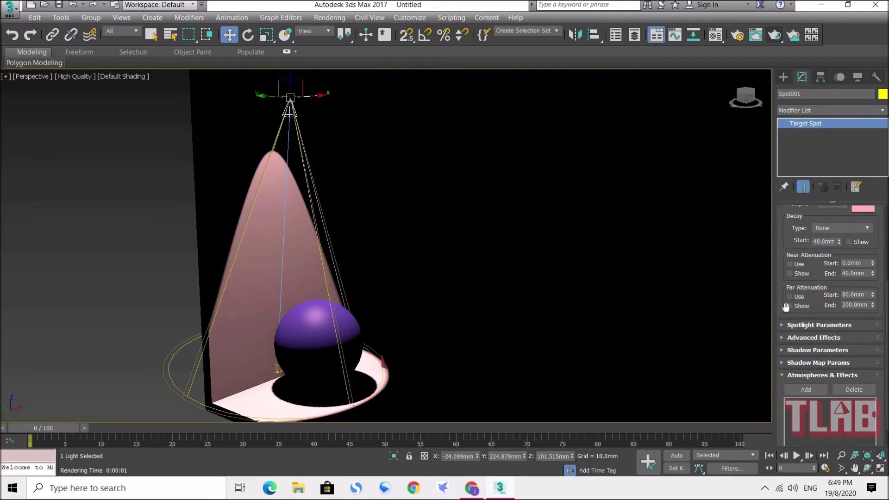
click(818, 325)
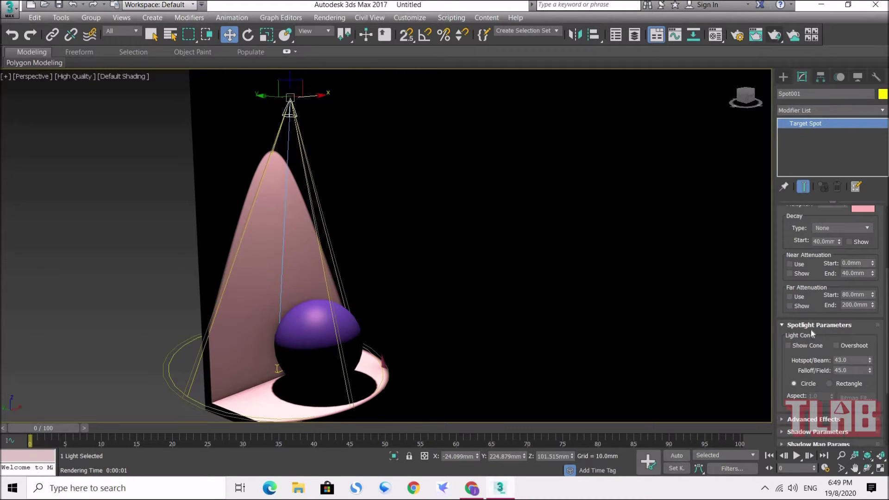
drag(783, 360, 782, 285)
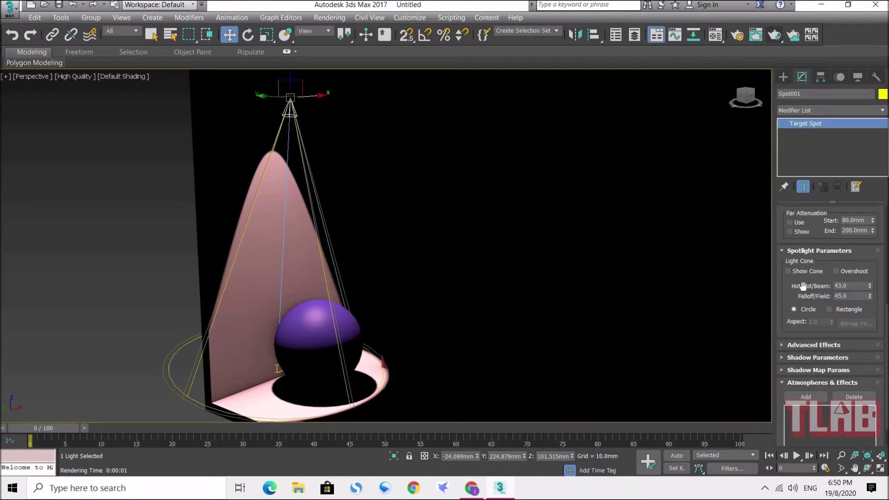
click(851, 287)
key(Tab)
drag(870, 287, 842, 147)
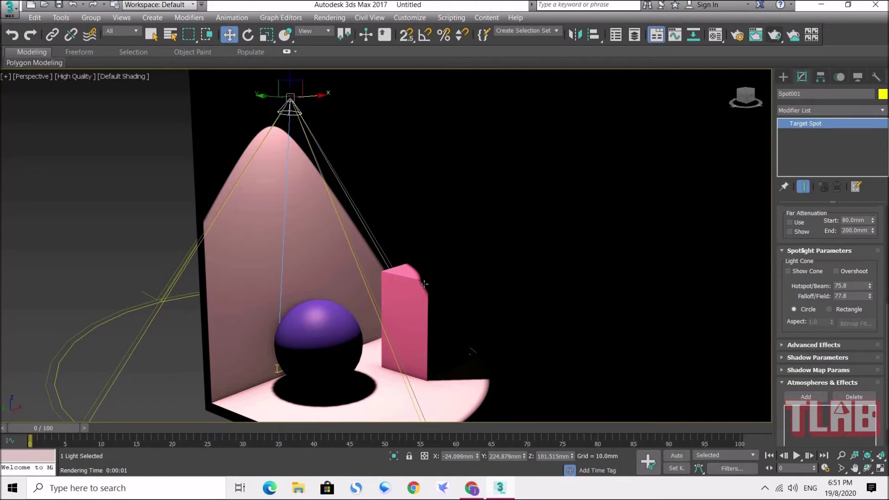
Soften the light's edge with Hotspot/Beam about 62.0 and Falloff/Field about 89.6, and render the Perspective view to inspect it.
drag(869, 297, 860, 389)
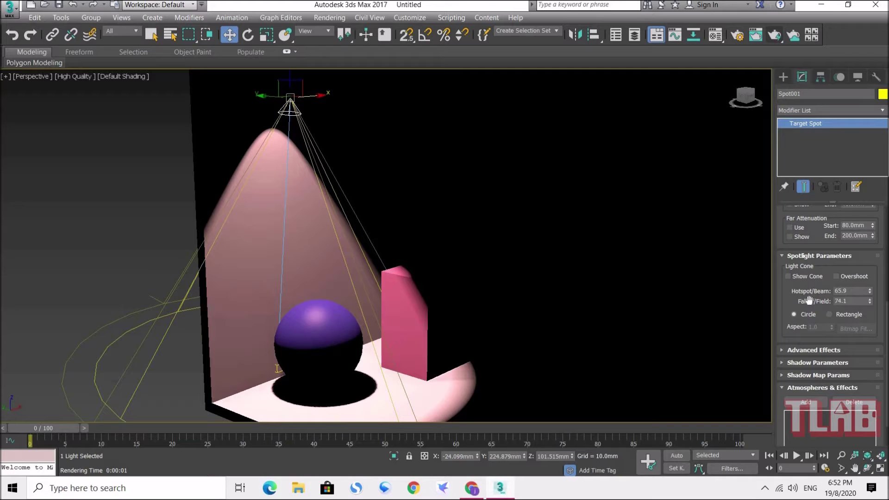
drag(870, 301, 872, 226)
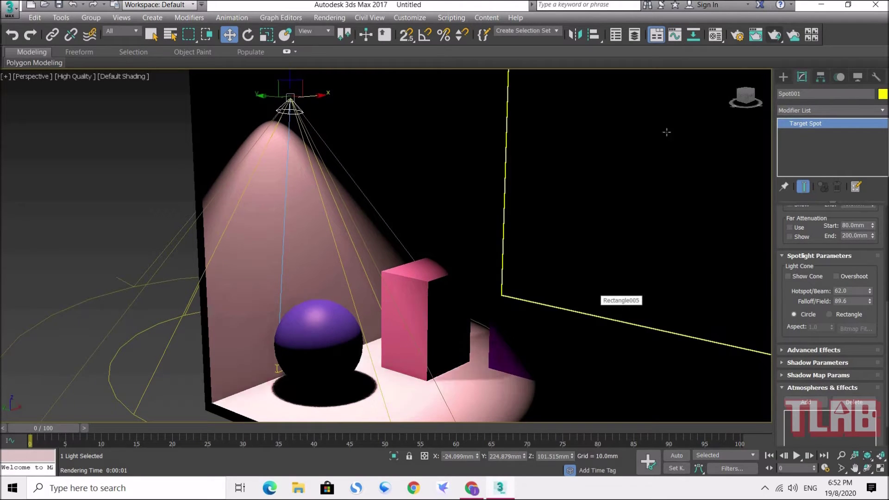
click(777, 36)
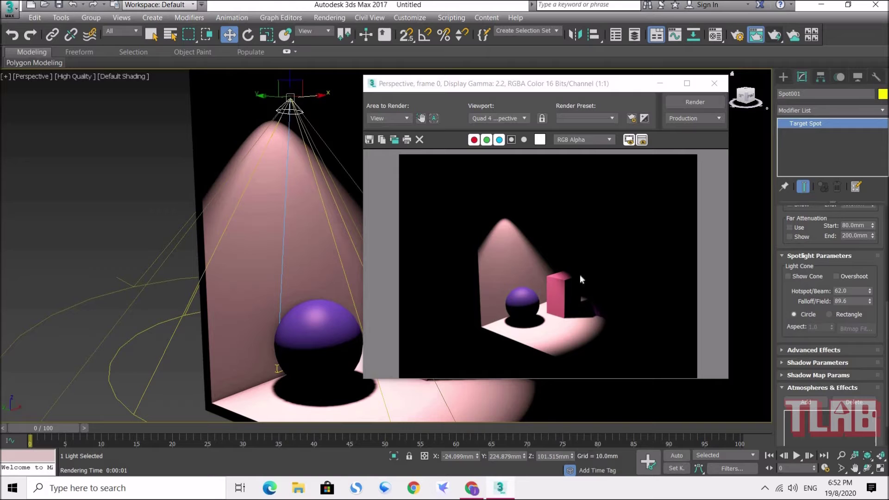
click(713, 86)
Render the spot light with Falloff/Field narrowed to about 63.3 for comparison, and widen the falloff again to about 83.0.
drag(869, 302, 854, 426)
click(774, 36)
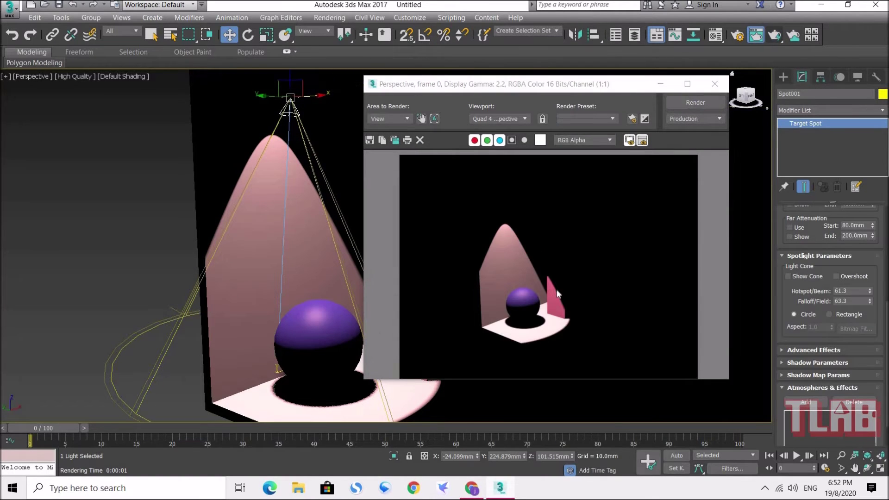
click(716, 82)
drag(870, 299, 854, 215)
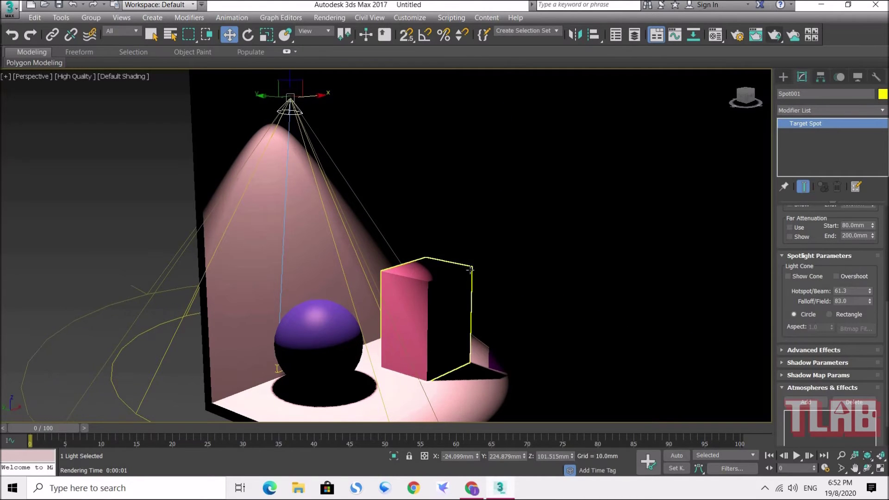
Choose the Target Direct light and restore the four-viewport layout, with the Perspective view turned toward the slotted wall.
alt+middle_drag(563, 281, 475, 289)
scroll(593, 274, down, 3)
click(783, 77)
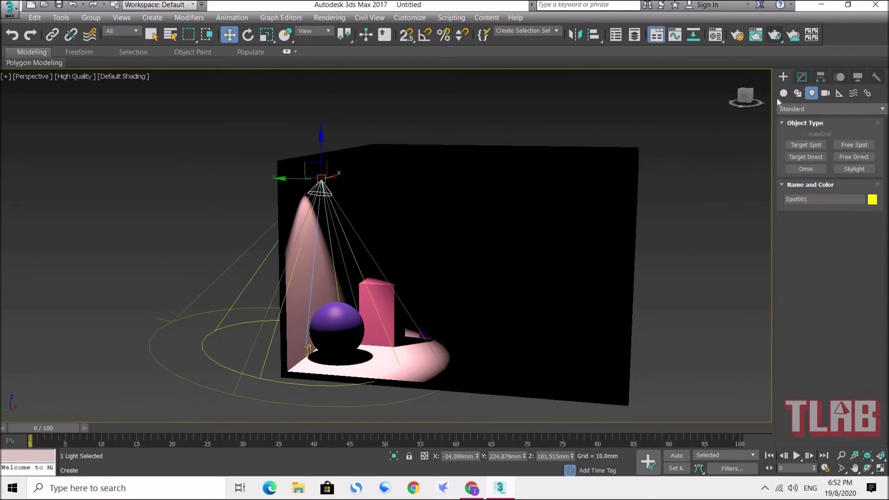
click(803, 158)
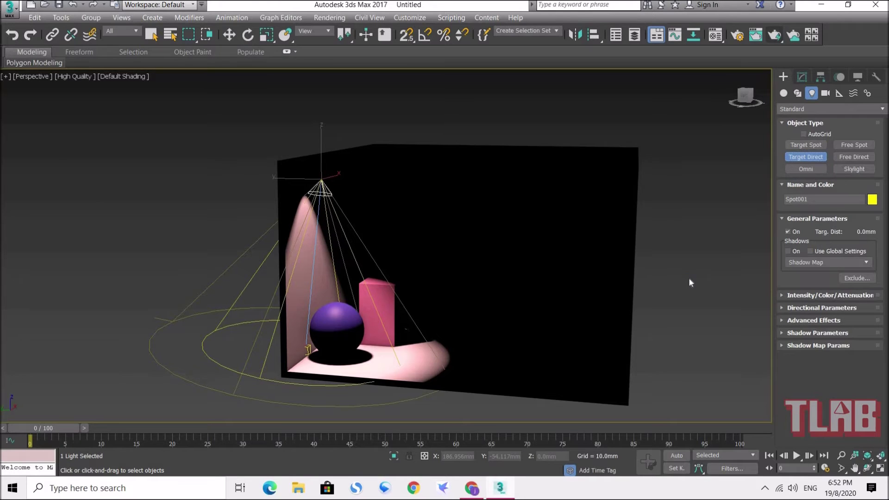
click(815, 158)
click(878, 469)
middle_drag(250, 146, 221, 128)
scroll(230, 180, down, 5)
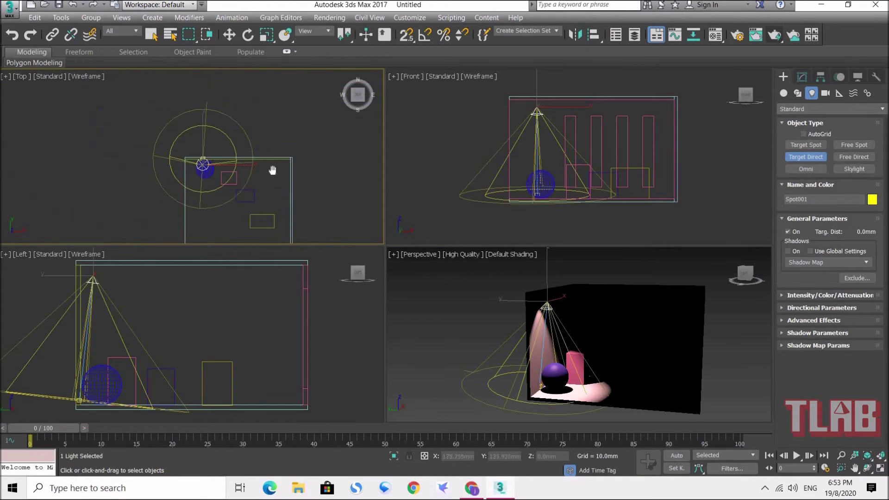
middle_drag(274, 170, 238, 141)
alt+middle_drag(532, 354, 554, 352)
scroll(593, 331, up, 4)
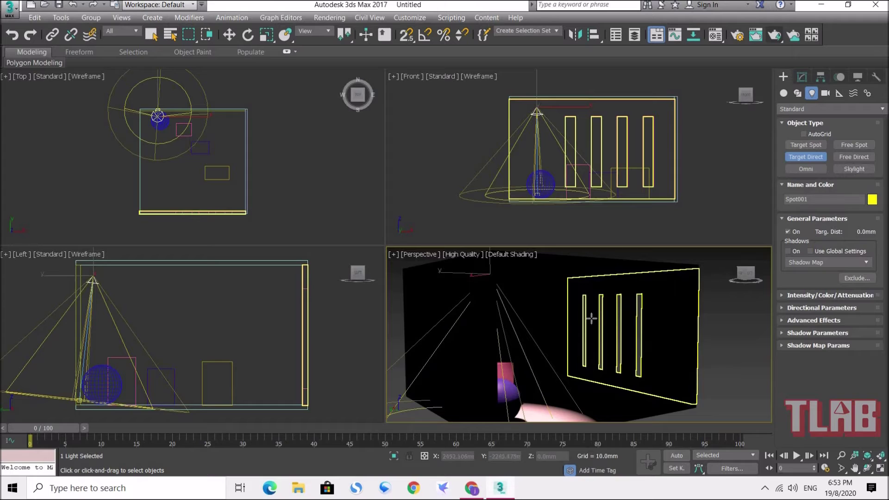
Place a Target Direct light in the Top view, from outside the slotted wall at about Y -283.6 mm, aimed into the room.
click(811, 157)
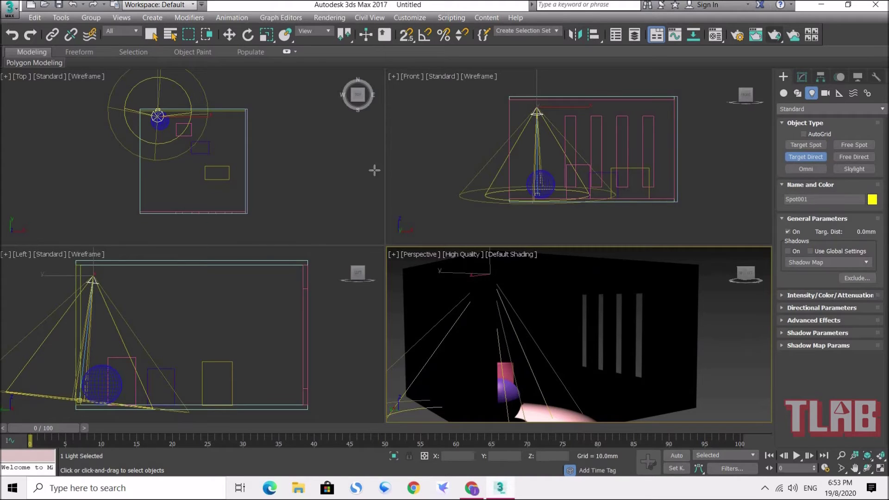
scroll(254, 180, down, 4)
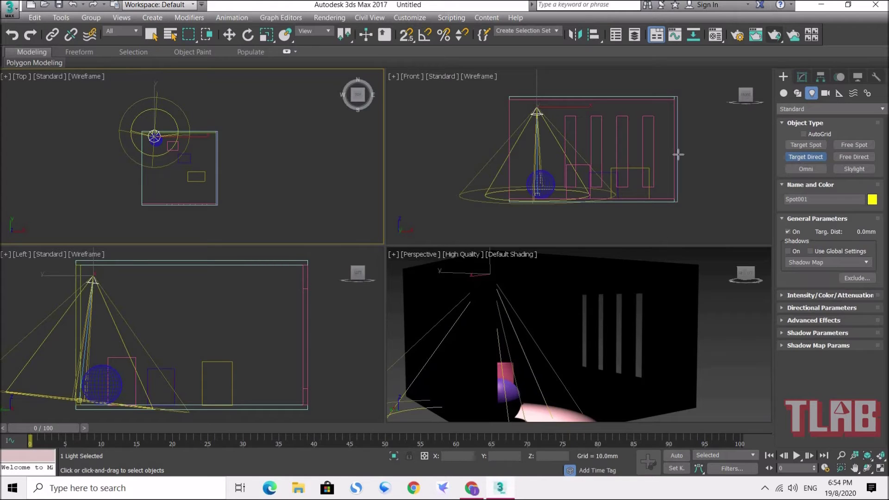
middle_drag(232, 210, 245, 156)
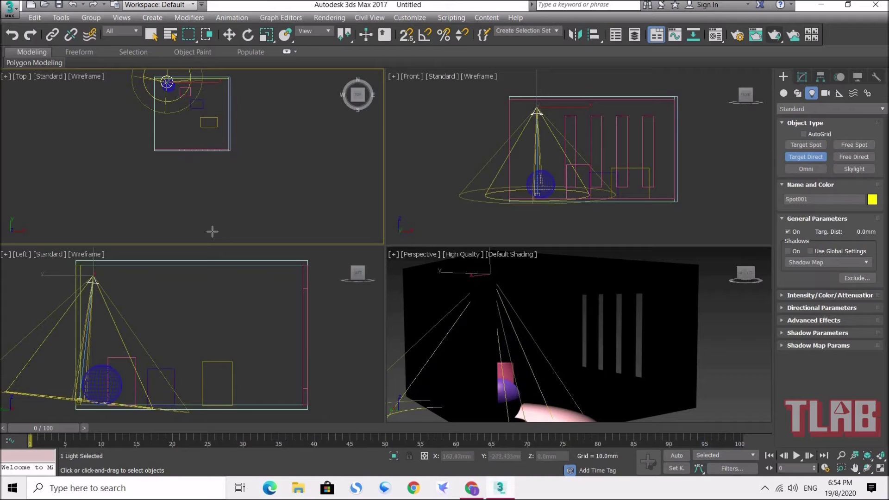
drag(214, 227, 212, 188)
drag(192, 109, 193, 109)
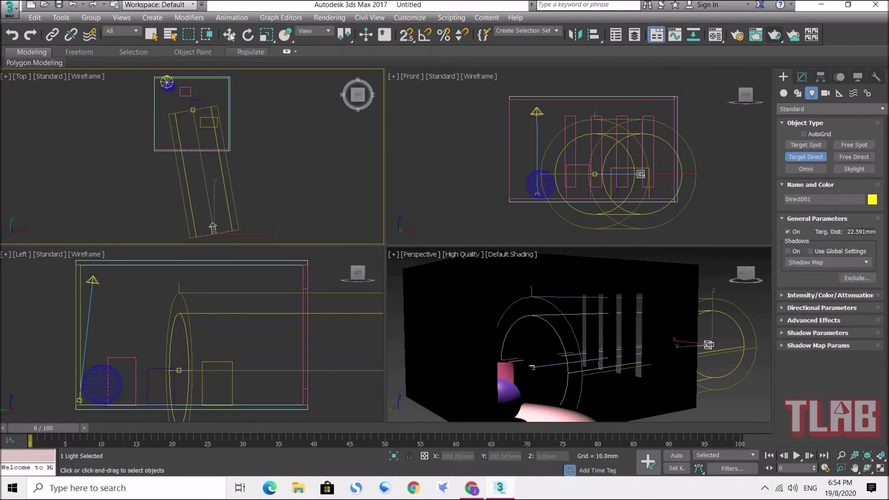
Move the direct light's target in the Left view down to floor level and deeper into the room, to about Y 196.2, Z -43.4 mm.
key(w)
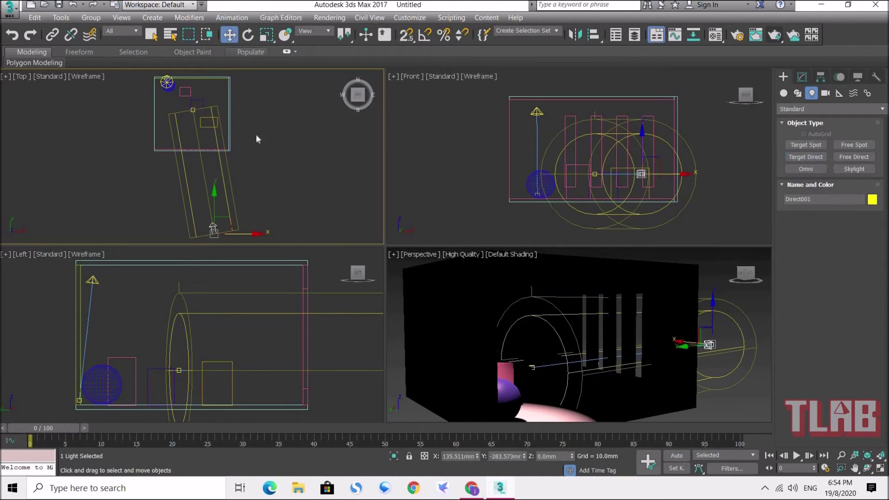
click(195, 105)
click(290, 143)
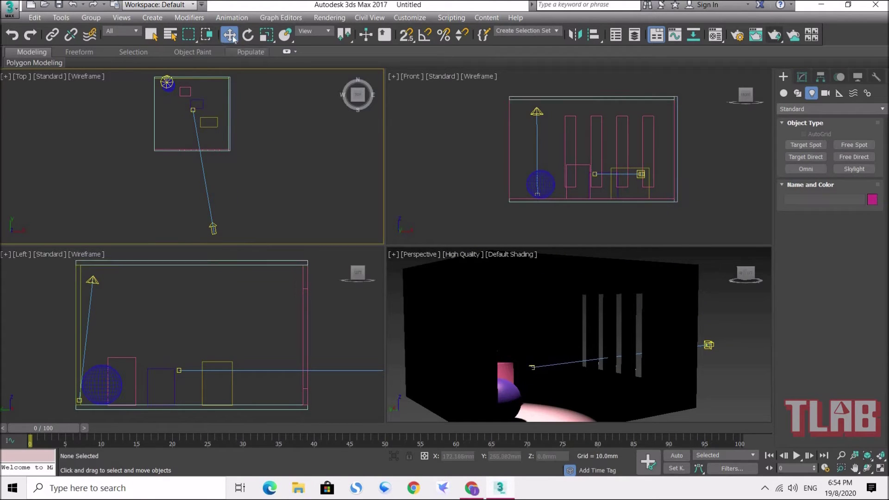
click(193, 111)
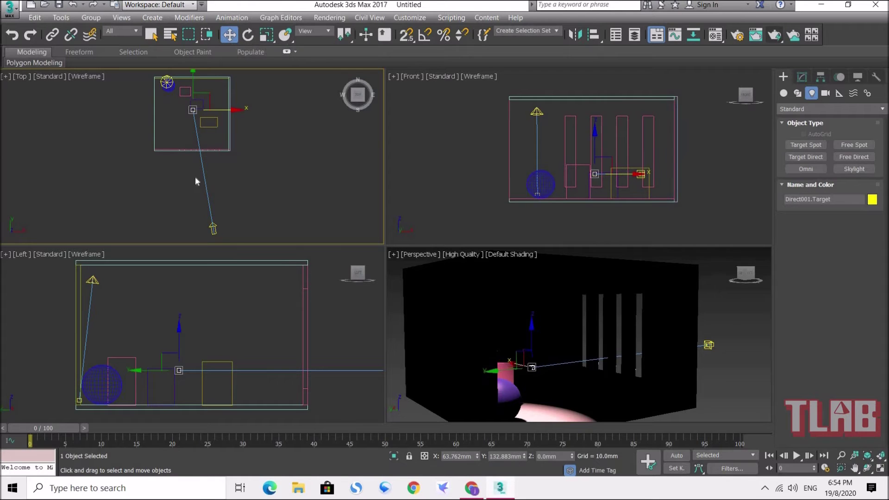
middle_drag(201, 357, 203, 342)
scroll(181, 337, down, 5)
drag(180, 318, 169, 347)
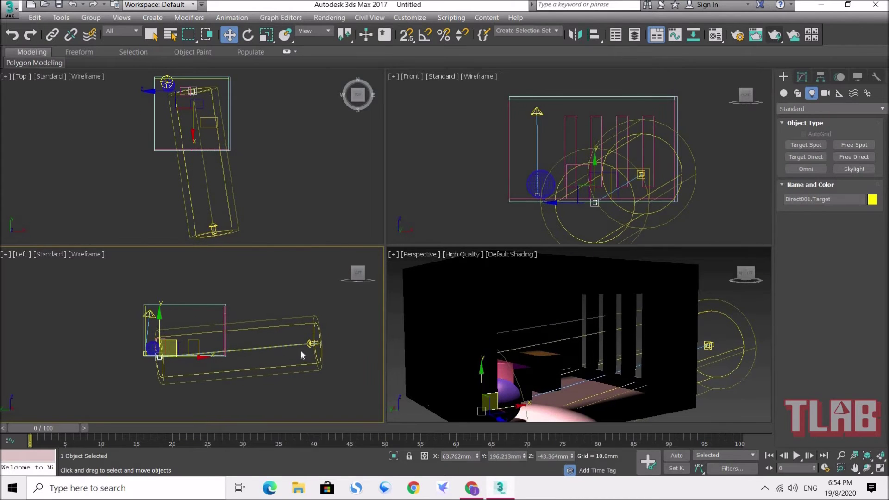
Move the direct light in the Left view up and farther from the room, to about Y -418.5, Z 245.3 mm.
click(307, 345)
scroll(301, 355, down, 2)
drag(325, 329, 355, 275)
middle_drag(274, 316, 245, 325)
middle_drag(260, 189, 238, 143)
scroll(224, 184, down, 2)
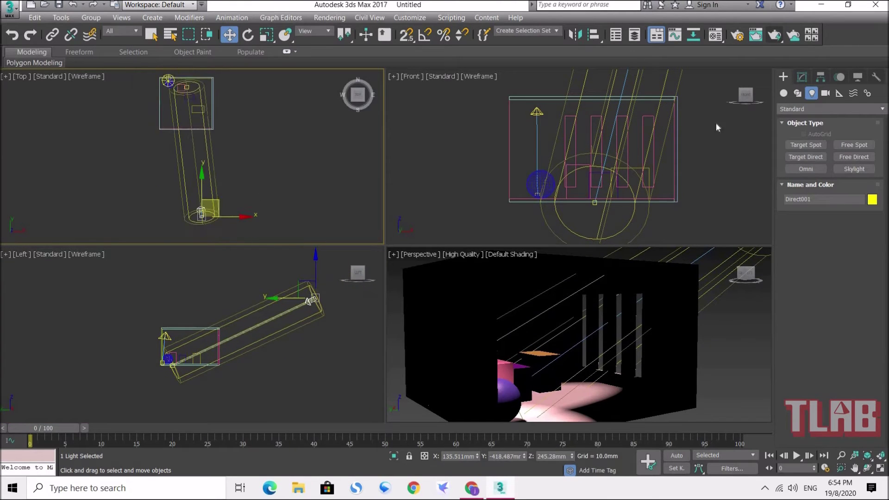
Maximize the Perspective view and raise the direct light to a height of about Z 279.1 mm.
right_click(625, 334)
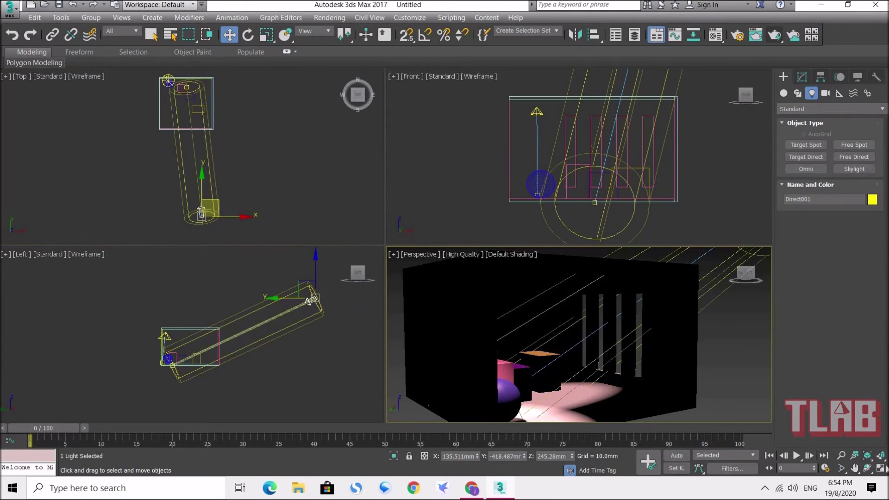
click(881, 469)
click(660, 331)
scroll(456, 297, down, 5)
alt+middle_drag(428, 297, 460, 327)
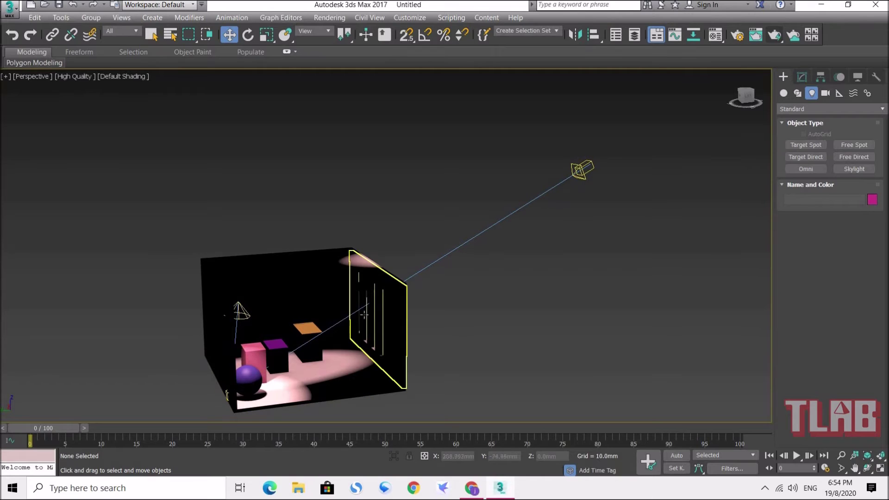
click(581, 169)
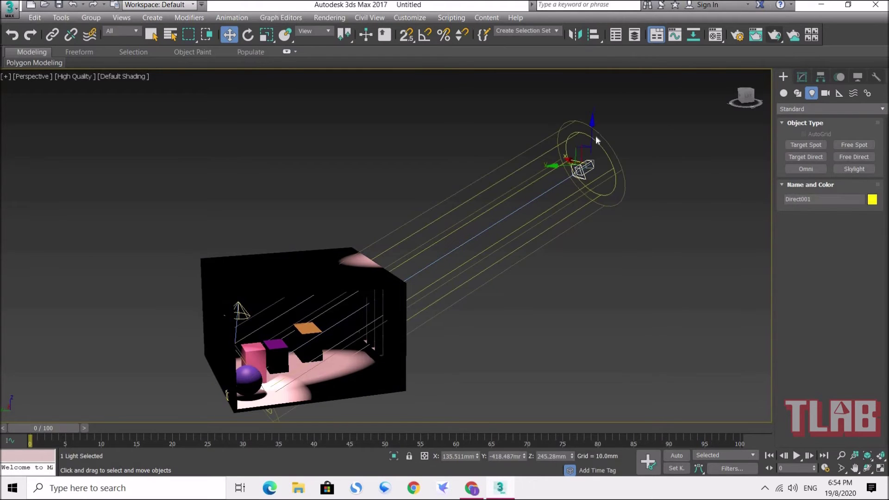
drag(592, 133, 585, 157)
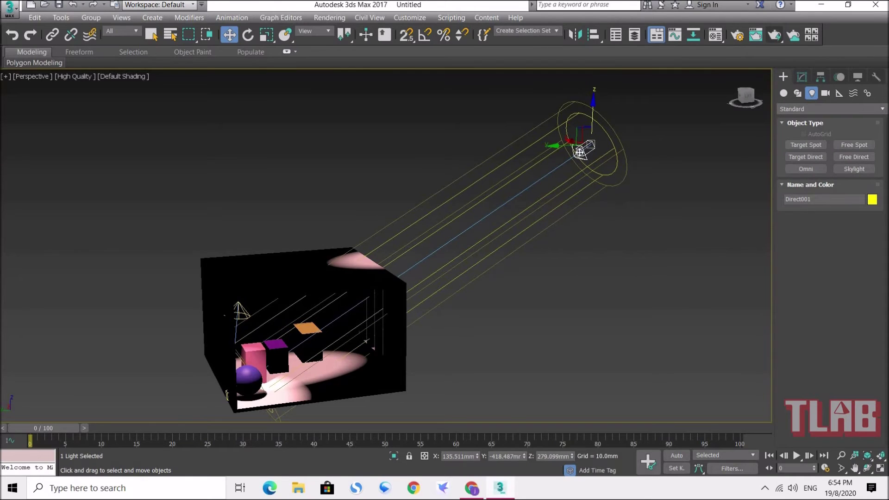
Turn on shadows for the direct light and inspect the stripes cast through the wall slots onto the floor.
click(801, 77)
scroll(421, 317, up, 8)
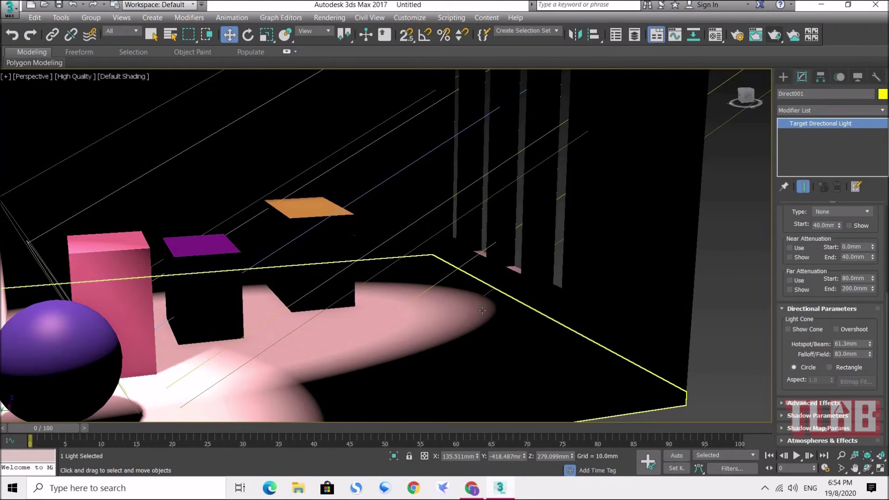
drag(787, 220, 775, 394)
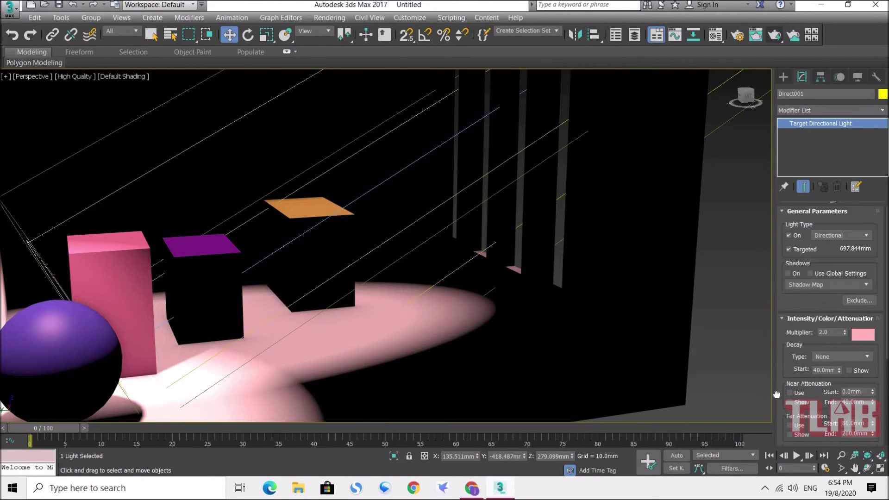
click(790, 273)
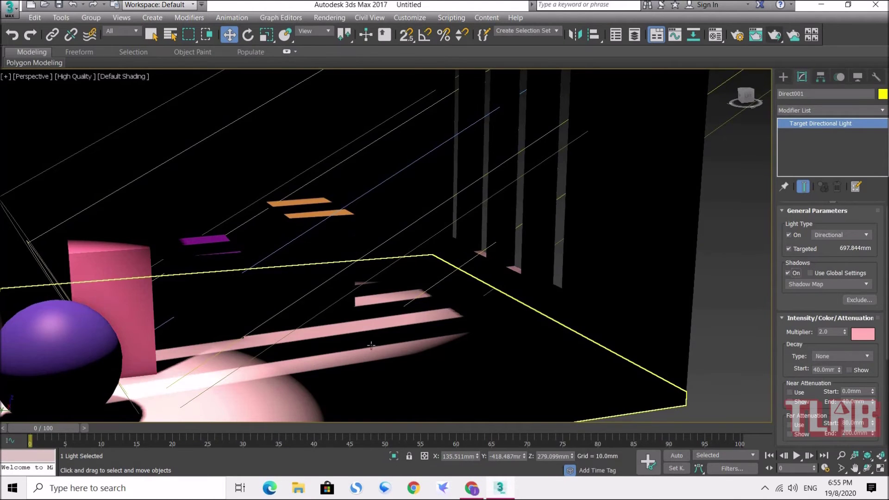
scroll(371, 345, down, 5)
scroll(351, 345, up, 4)
scroll(384, 349, down, 4)
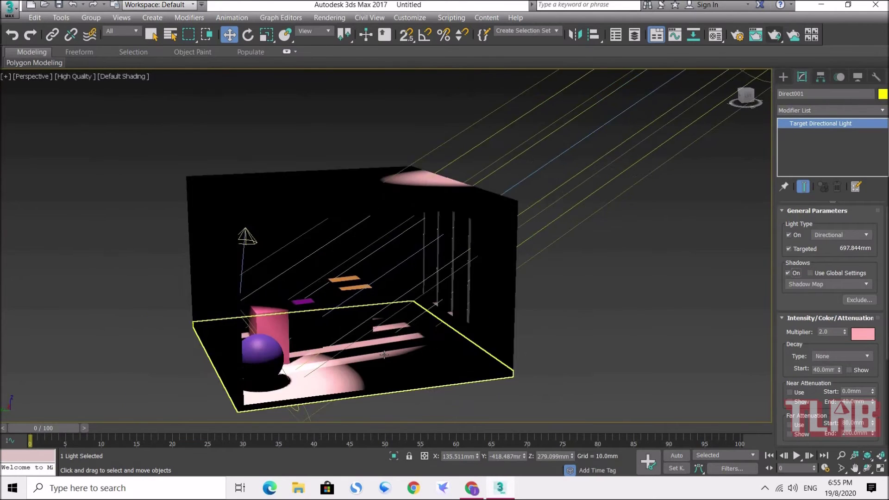
Shift the direct light sideways to about X 250.1 mm so it shines obliquely through the slots.
alt+middle_drag(533, 308, 503, 316)
mouse_move(582, 152)
alt+middle_down()
mouse_move(582, 167)
mouse_move(588, 139)
alt+middle_up()
drag(582, 88, 546, 195)
Set the direct light's Multiplier to 3 and its color to pale yellow, RGB 255, 248, 137.
drag(796, 299, 796, 241)
double_click(828, 275)
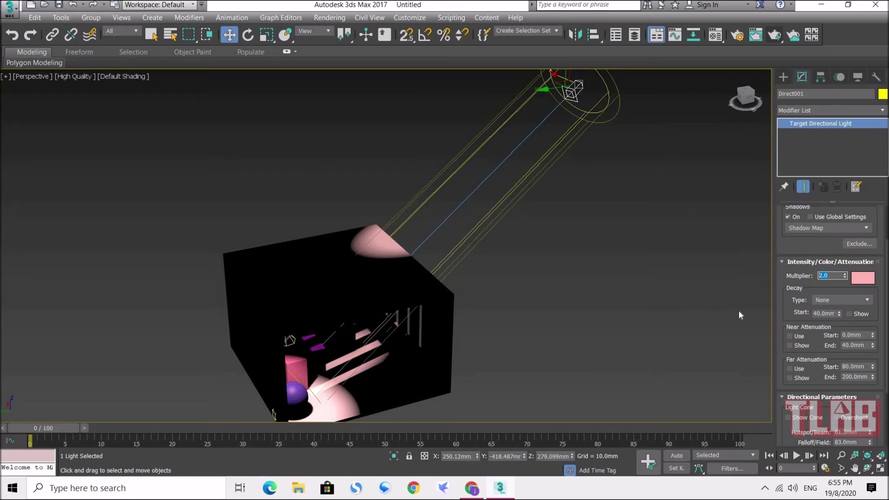
text(3)
key(Return)
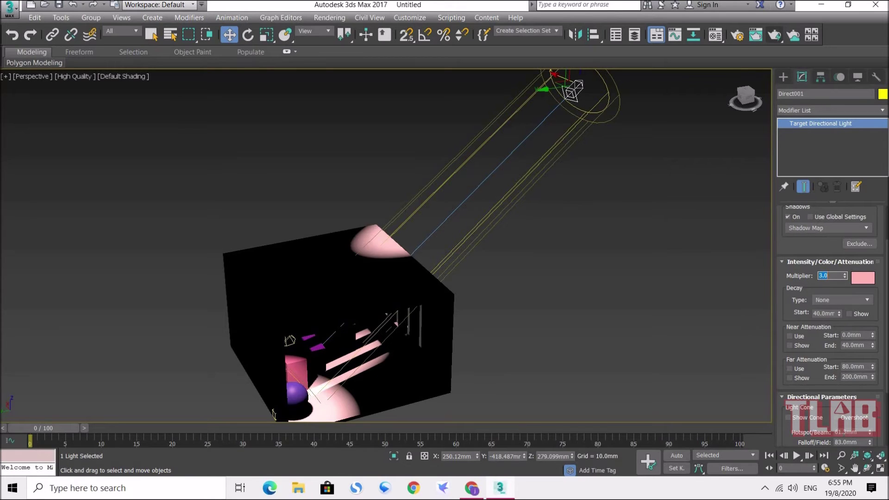
click(857, 280)
drag(218, 102, 207, 64)
drag(299, 104, 299, 111)
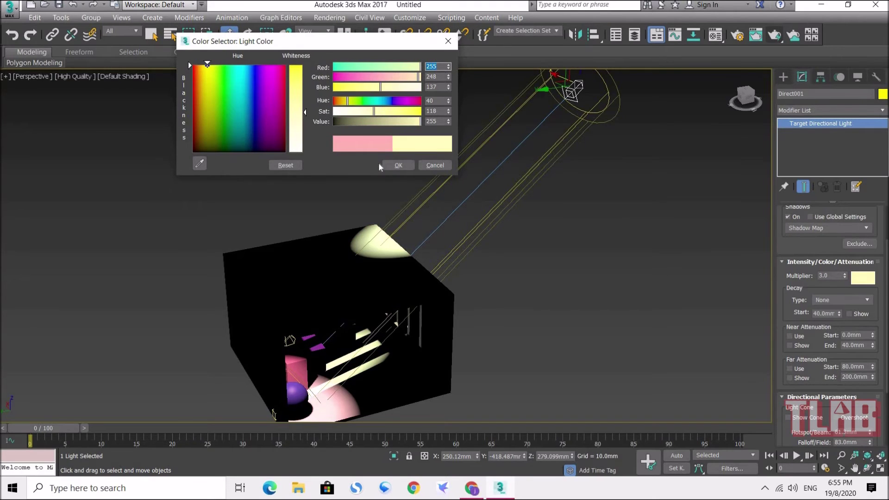
click(398, 165)
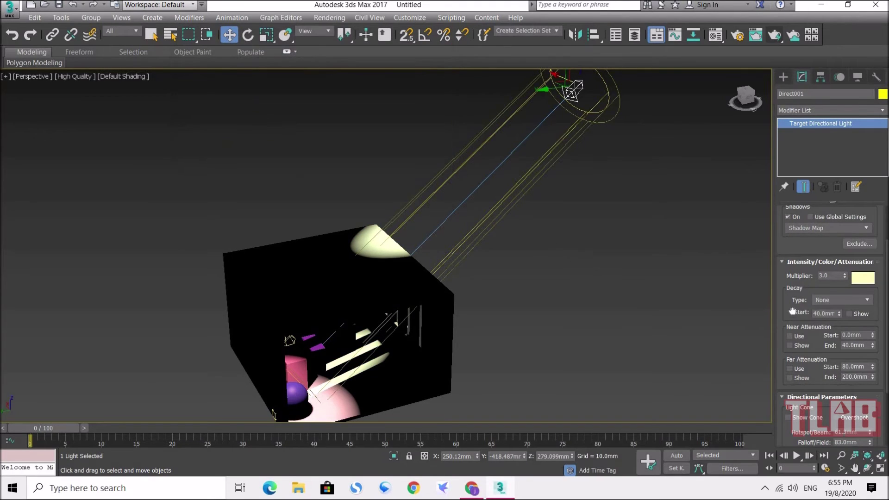
Adjust the direct light's cone to a Hotspot/Beam of about 88.3 mm and a Falloff/Field of about 136.3 mm.
drag(786, 284, 781, 244)
scroll(787, 269, down, 2)
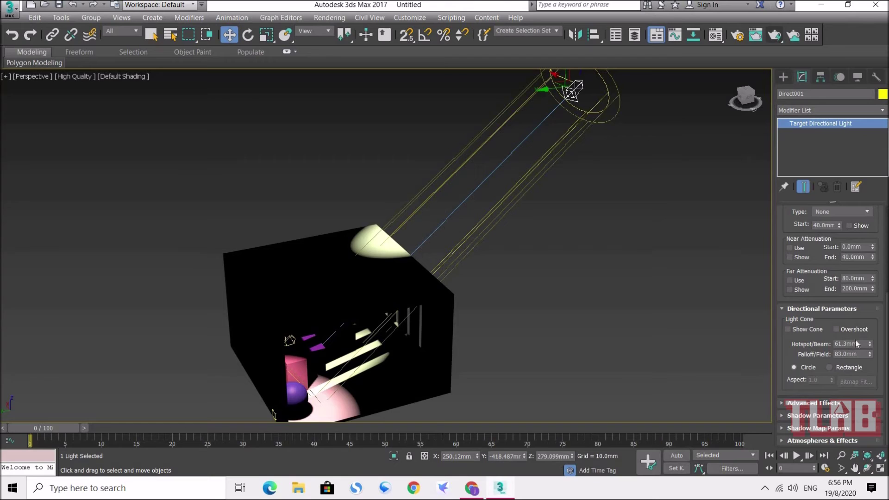
drag(871, 345, 862, 309)
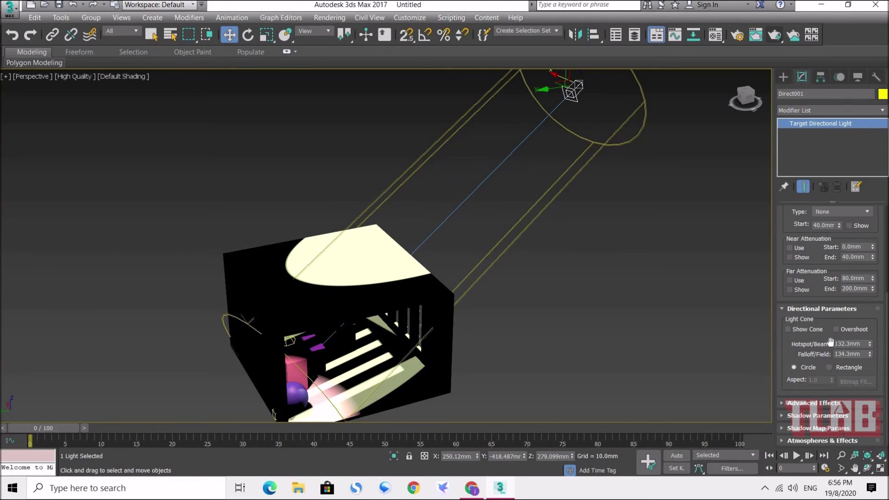
drag(864, 344, 856, 344)
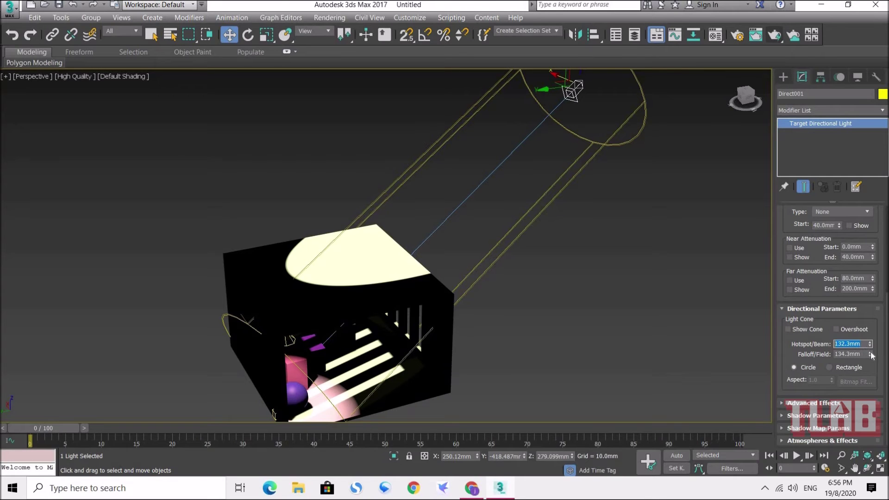
drag(870, 355, 852, 319)
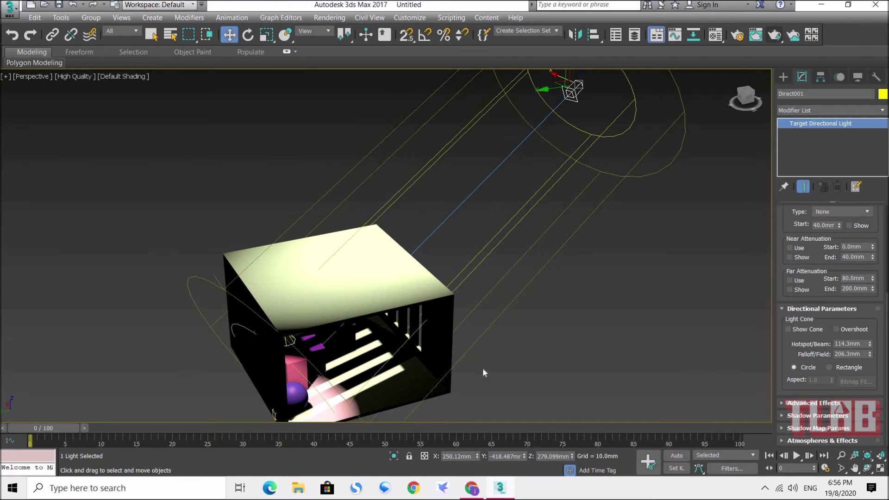
alt+middle_drag(500, 343, 498, 334)
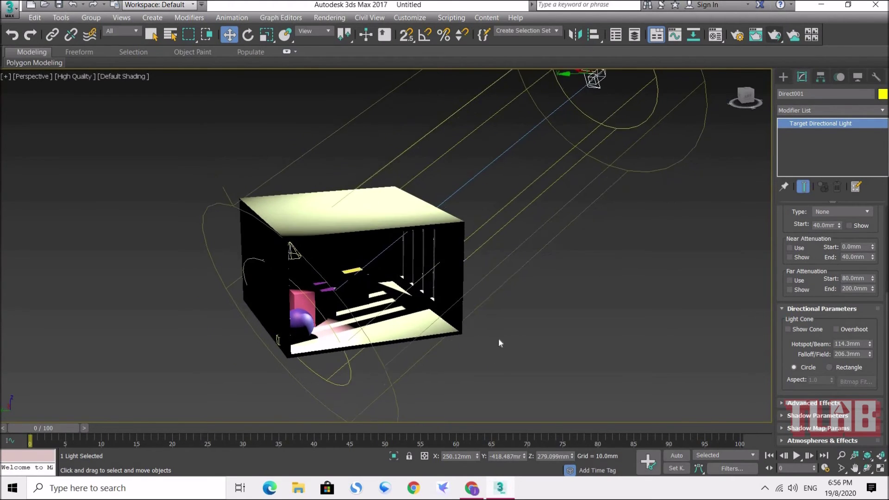
drag(870, 346, 862, 388)
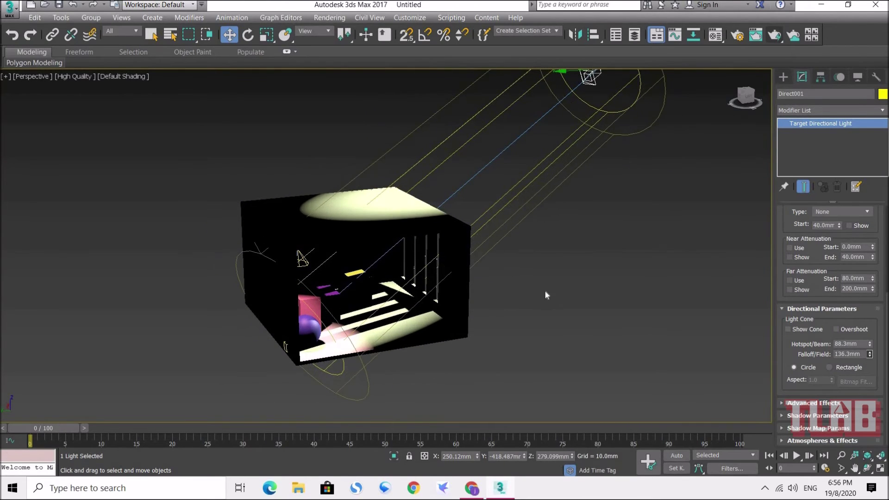
Frame the room's open side in the Perspective view, render the direct light's effect, and close the rendered image.
middle_drag(506, 254, 492, 284)
scroll(399, 318, up, 8)
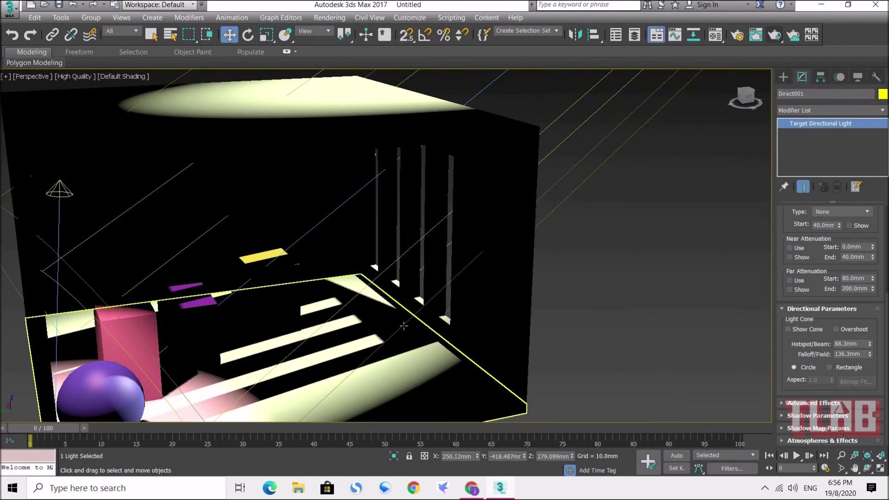
scroll(400, 318, down, 8)
scroll(392, 311, up, 4)
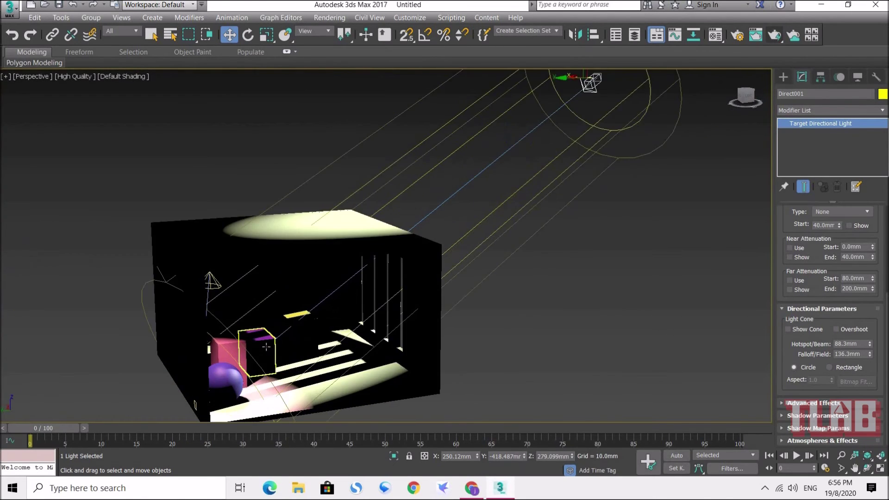
scroll(323, 350, up, 2)
scroll(255, 293, down, 10)
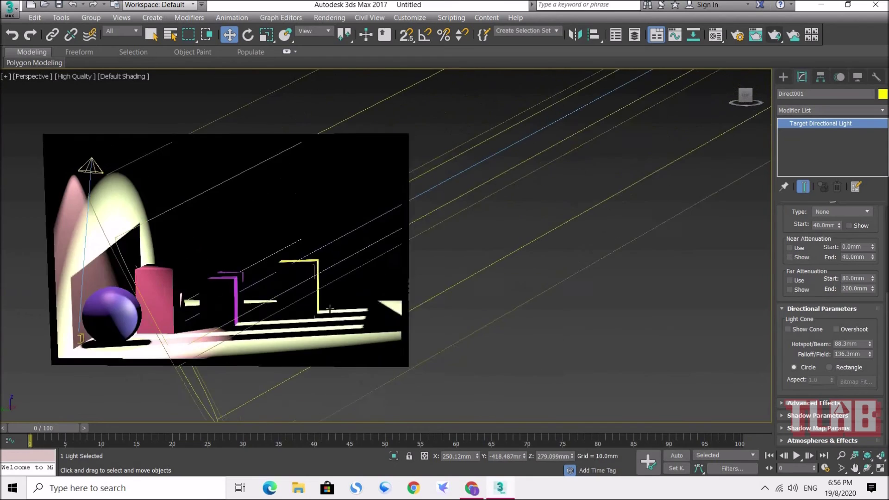
scroll(255, 293, up, 10)
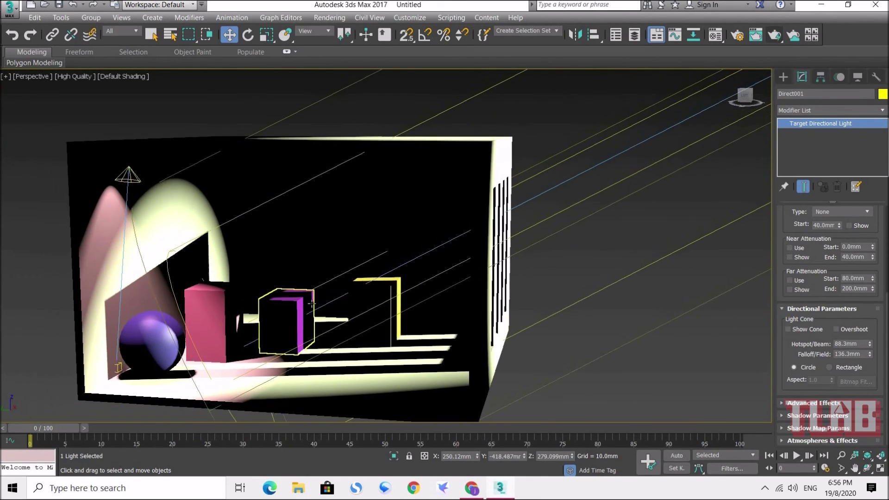
scroll(297, 309, down, 9)
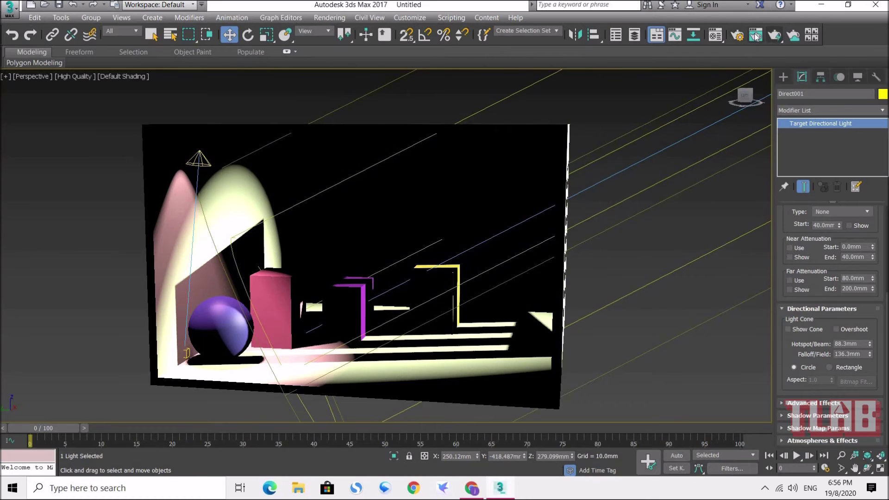
click(774, 34)
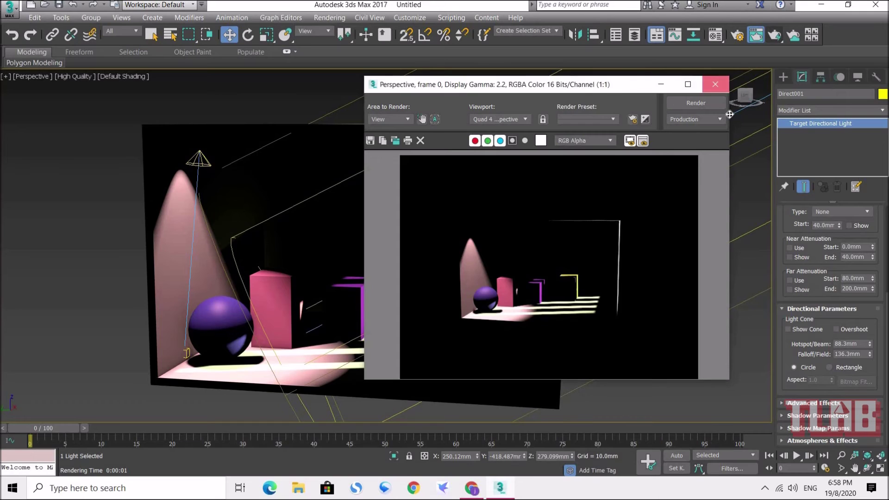
click(715, 85)
Restore the four-viewport layout and place a Standard Omni light in the Top view near the slotted wall, at about X 148.2, Y 53.5 mm.
click(783, 76)
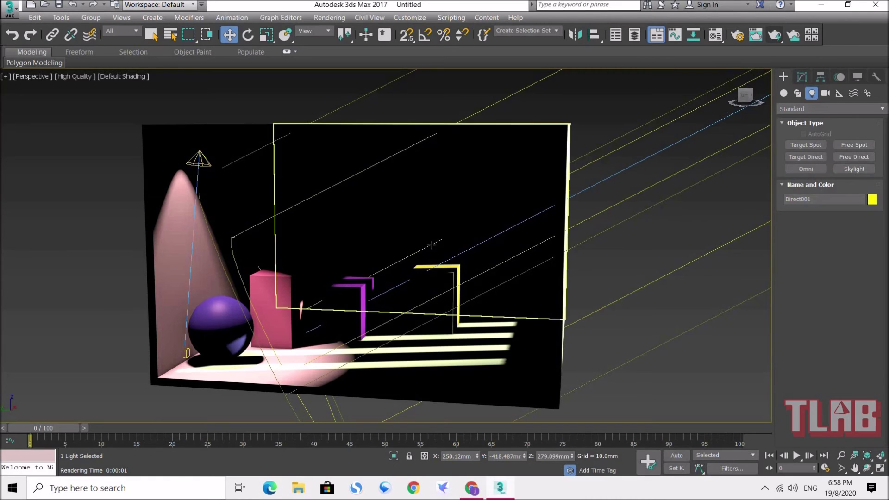
key(alt+w)
middle_drag(208, 178, 214, 213)
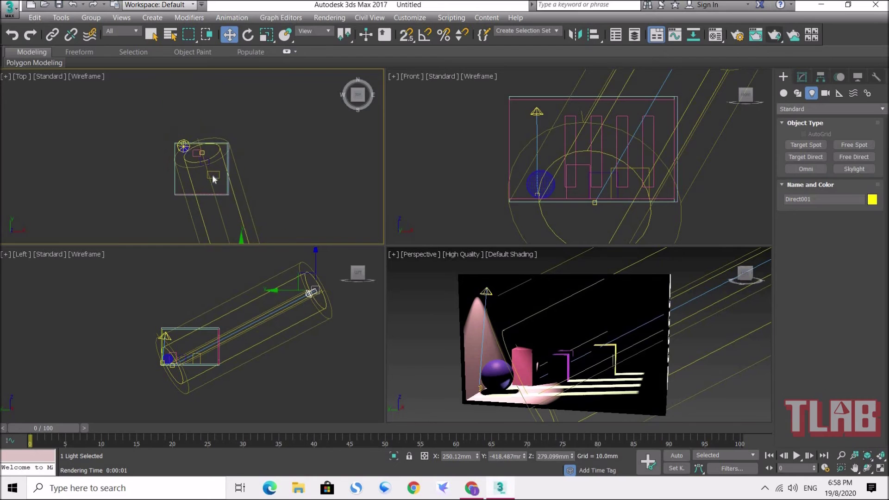
scroll(201, 136, up, 5)
click(805, 169)
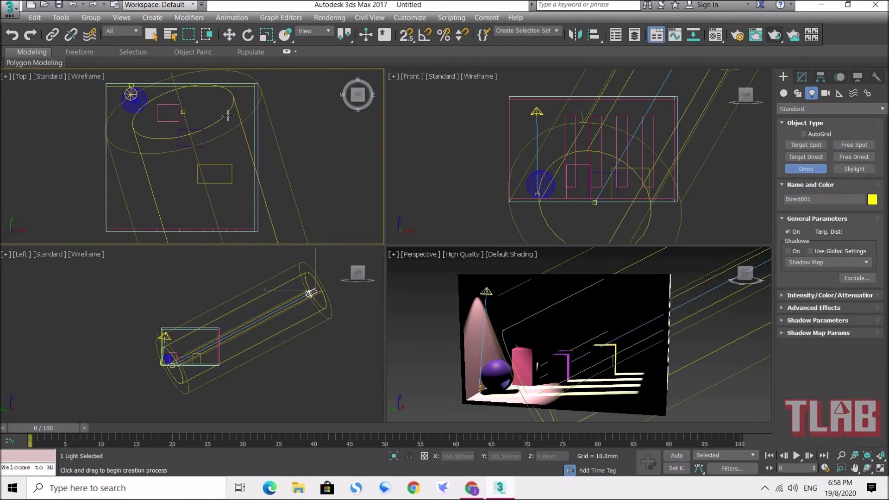
click(232, 196)
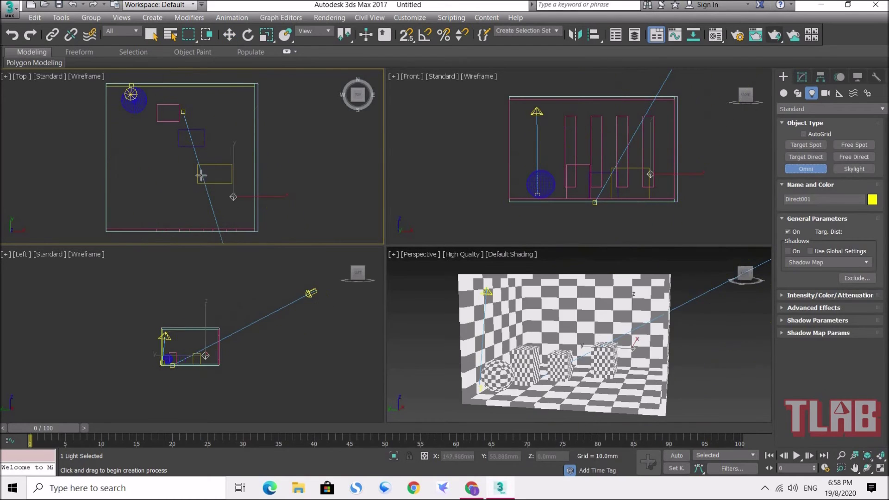
Raise the omni light in the Front view to just below the ceiling, at about Z 102.1 mm.
key(w)
middle_click(649, 164)
scroll(647, 165, up, 2)
drag(653, 149, 658, 52)
middle_drag(621, 141, 597, 196)
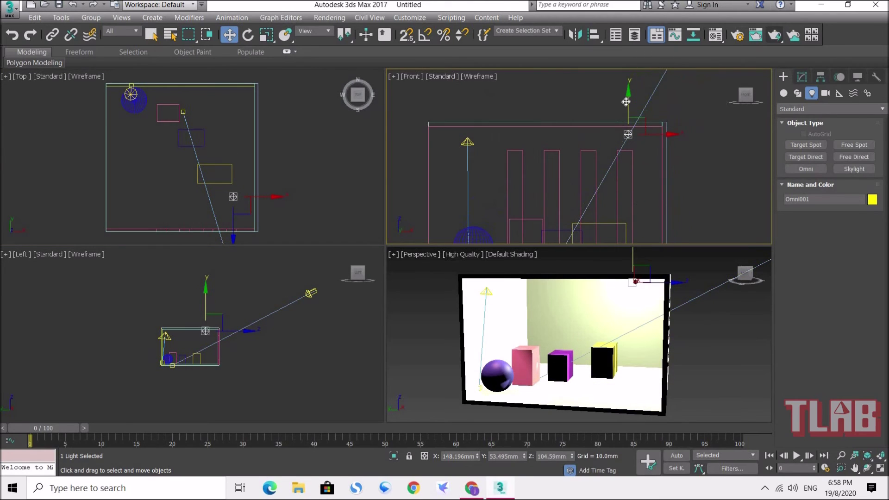
drag(633, 102, 633, 106)
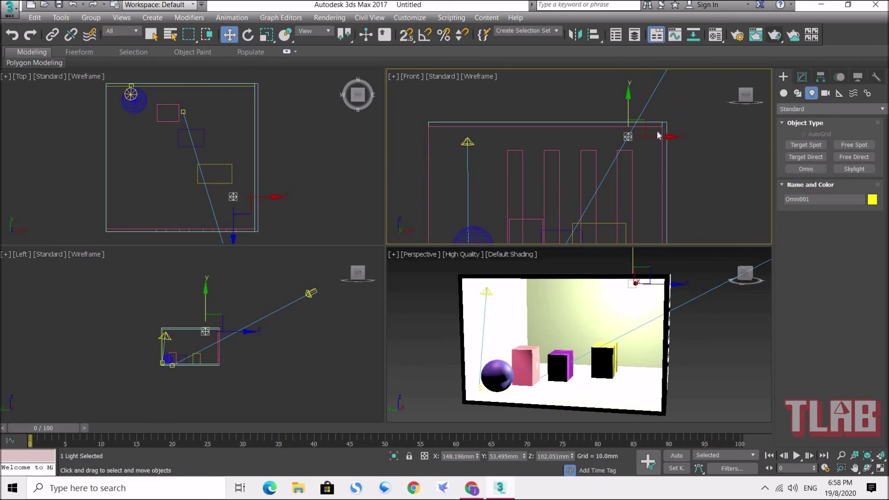
Turn on shadows for the omni light and set its Multiplier to 0.15.
click(802, 77)
click(795, 275)
double_click(833, 332)
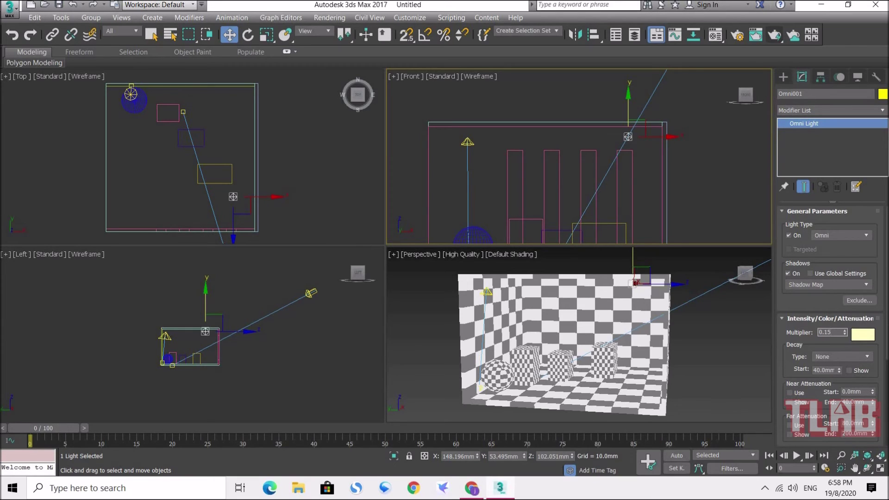
key(Return)
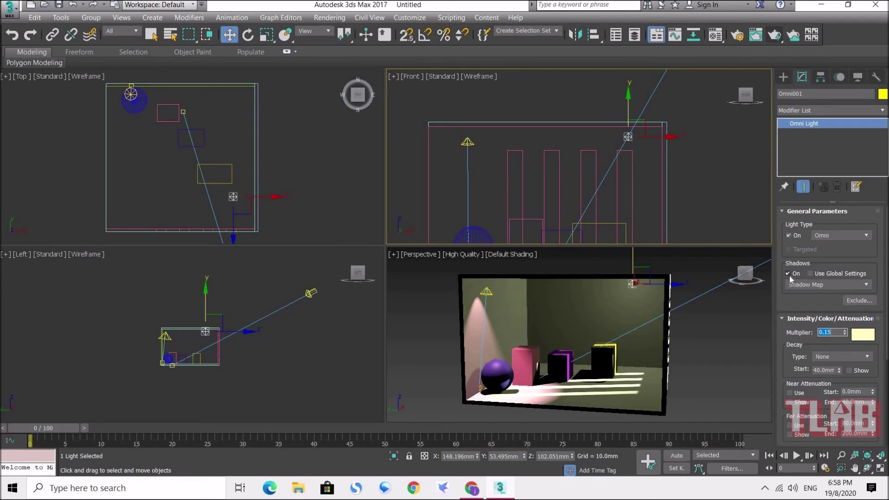
Clone the omni light in the Top view as an instance along the slotted wall, at about X -14.1, Y 53.5 mm.
middle_drag(208, 204, 217, 198)
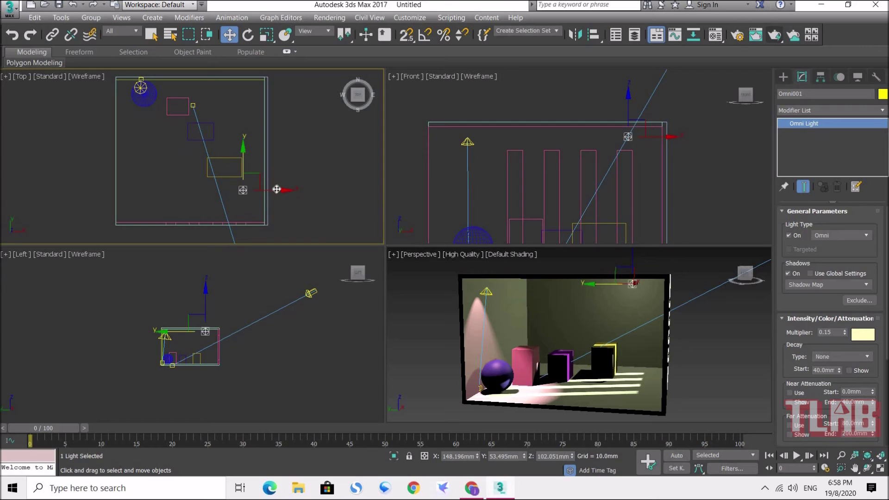
drag(274, 188, 178, 174)
click(395, 219)
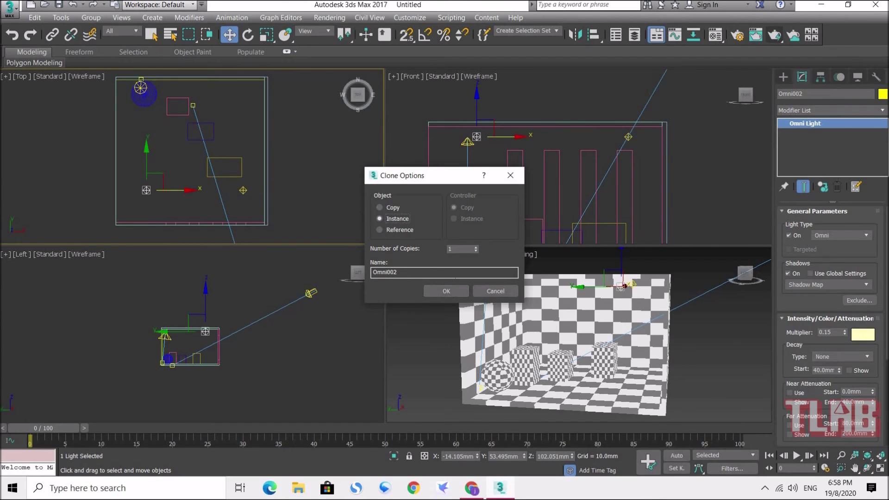
click(446, 291)
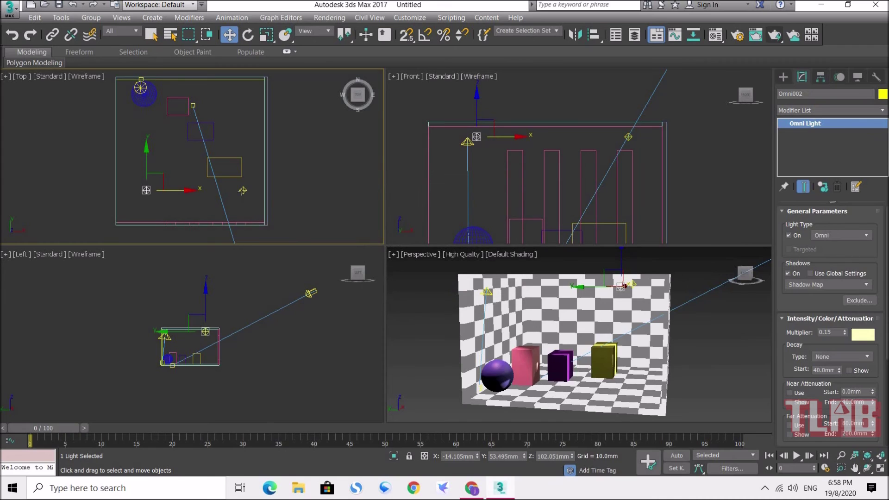
Clone both omni lights together in the Top view as instances, placed farther from the slotted wall.
ctrl+click(243, 190)
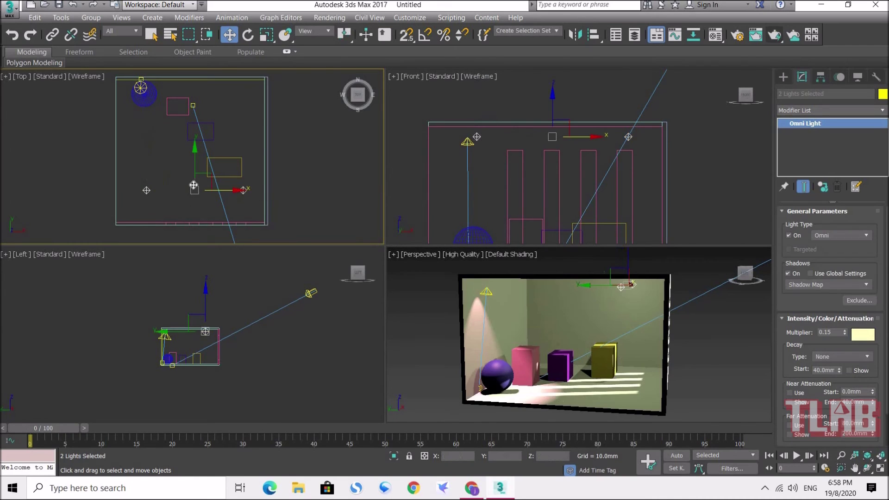
click(184, 123)
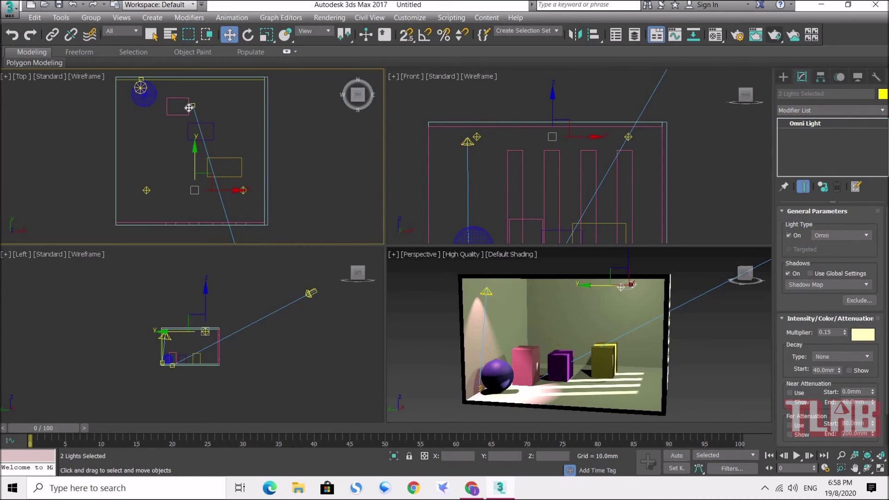
shift+drag(194, 107, 194, 105)
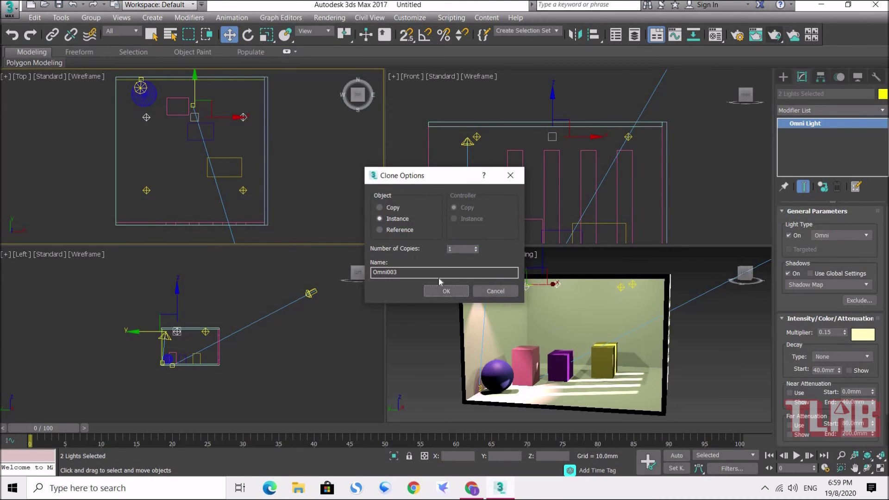
click(445, 291)
Maximize the Perspective view on the room's open side and render the effect of the four omni lights.
click(439, 335)
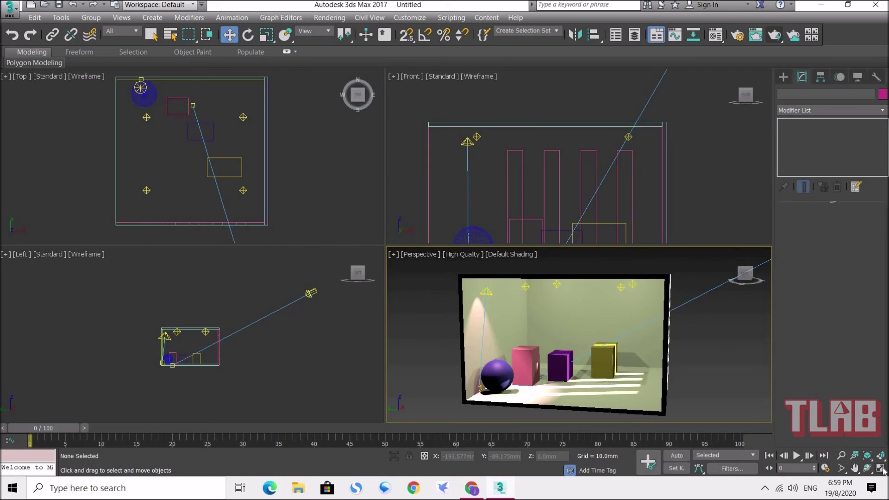
click(880, 468)
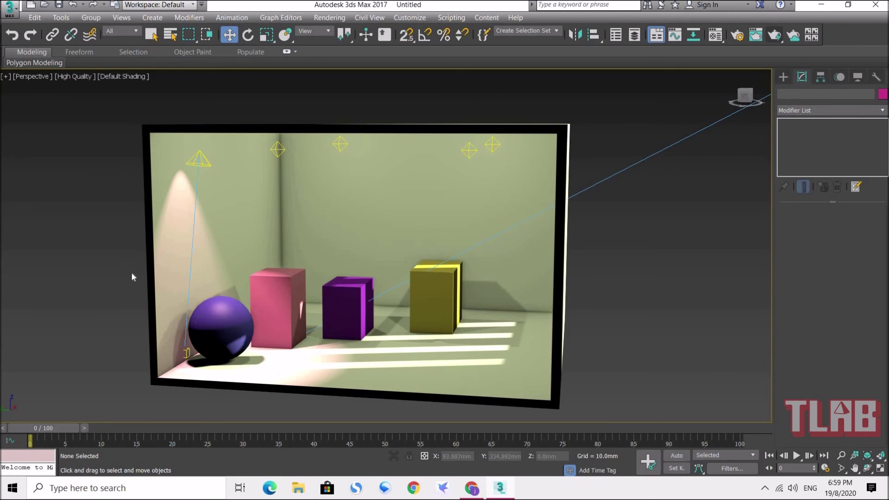
mouse_move(143, 277)
alt+middle_down()
mouse_move(155, 269)
mouse_move(153, 278)
alt+middle_up()
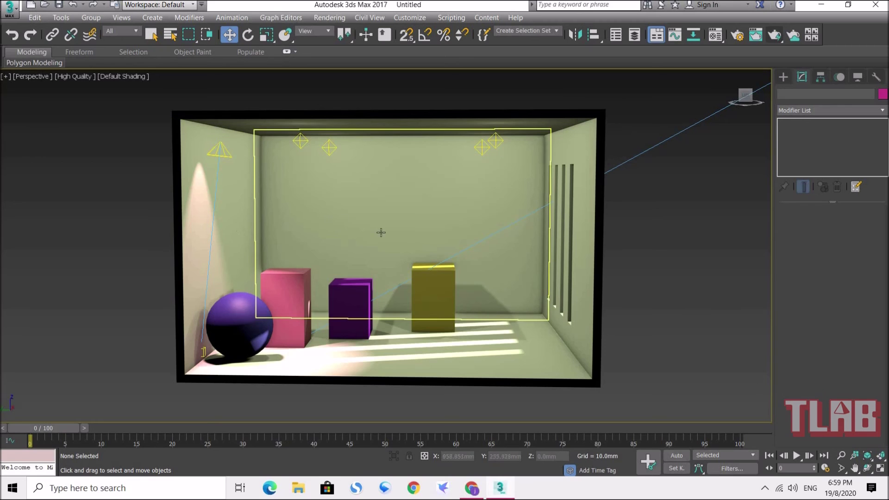
key(shift+q)
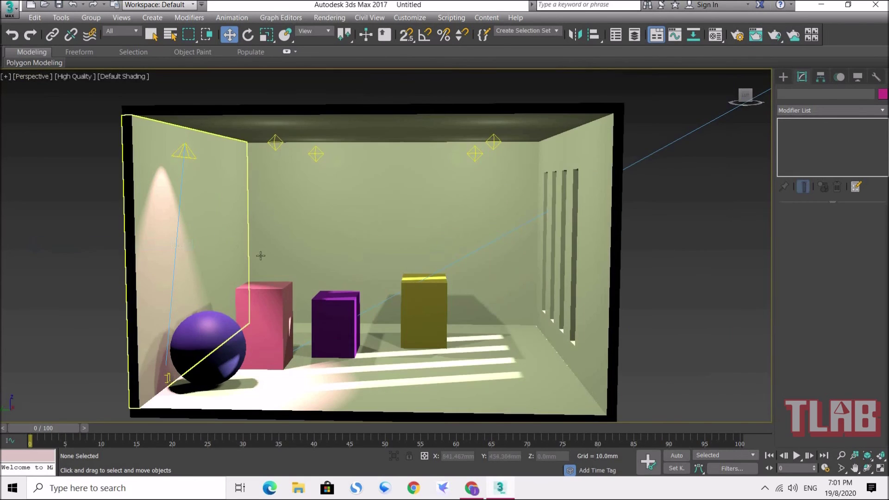
Show safe frames in the Perspective view and fit the whole room inside them.
scroll(244, 257, down, 4)
scroll(195, 249, up, 4)
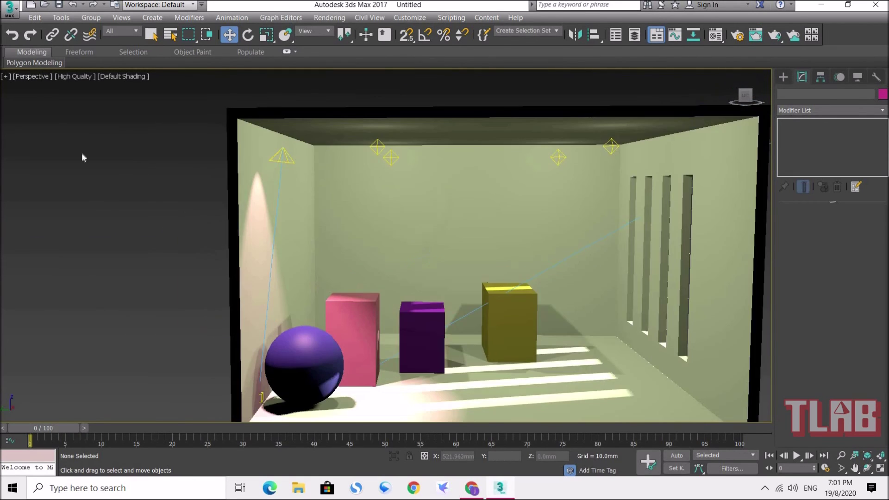
click(37, 76)
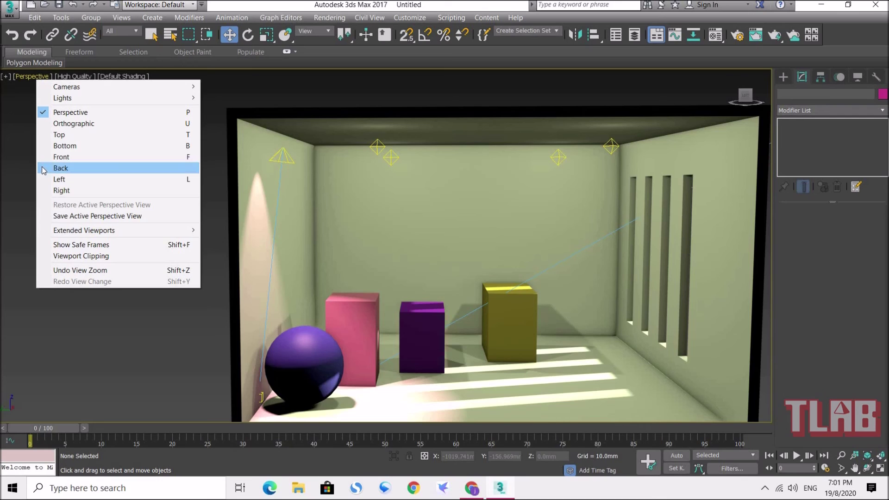
click(91, 245)
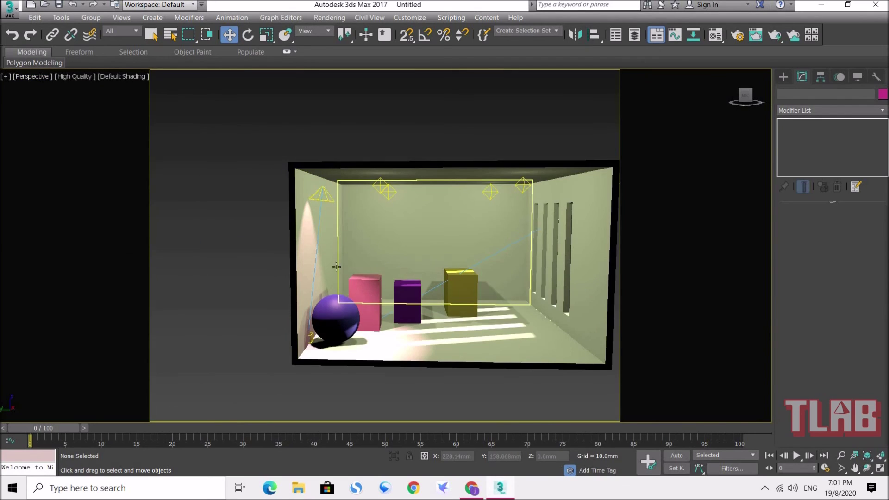
middle_drag(361, 265, 341, 267)
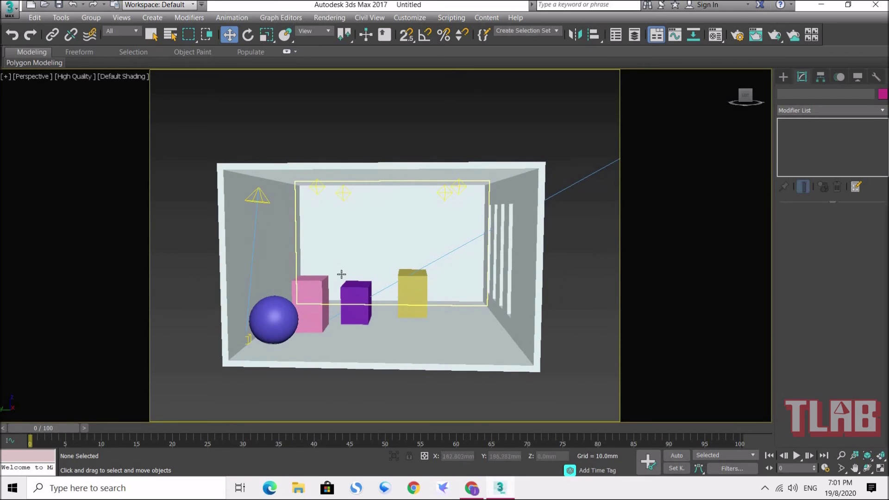
scroll(342, 276, up, 3)
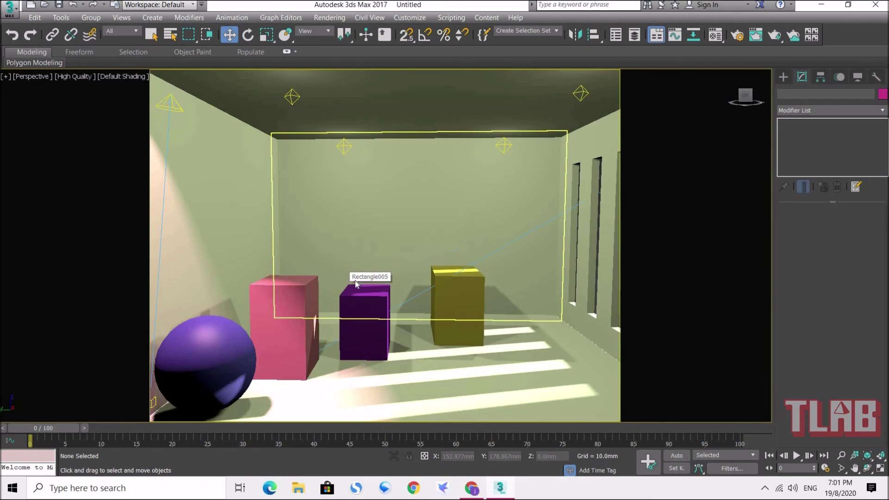
scroll(399, 283, down, 3)
middle_drag(480, 287, 429, 275)
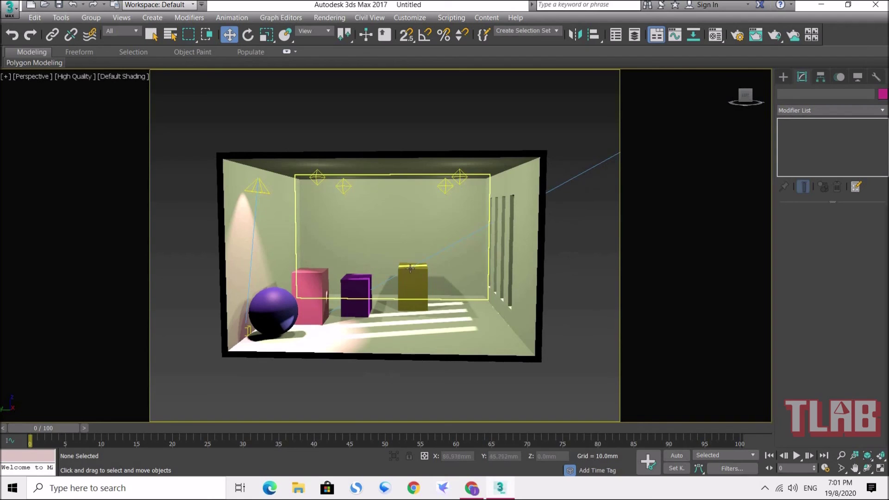
Render the framed Perspective view to check the omni lighting, and close the rendered image.
click(775, 35)
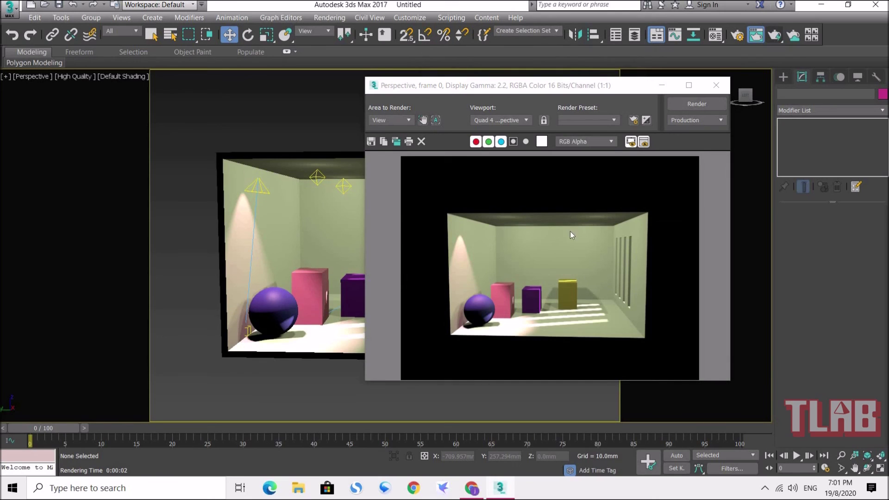
drag(581, 86, 405, 73)
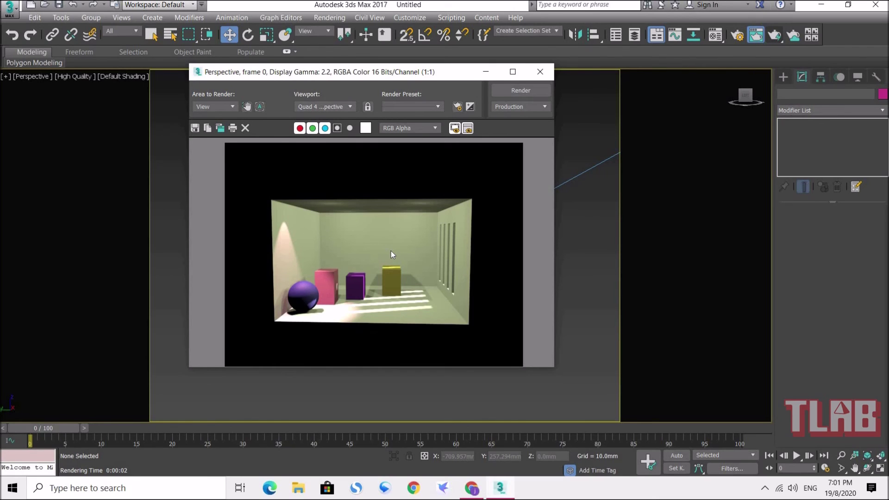
click(540, 72)
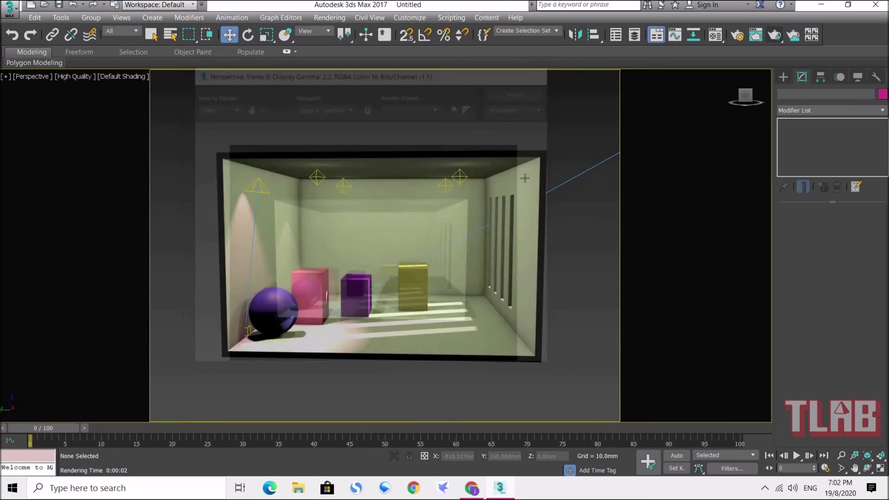
Restore the four-viewport layout and place a Standard Skylight in the Top view, inside the room's outline near the slotted wall.
click(783, 77)
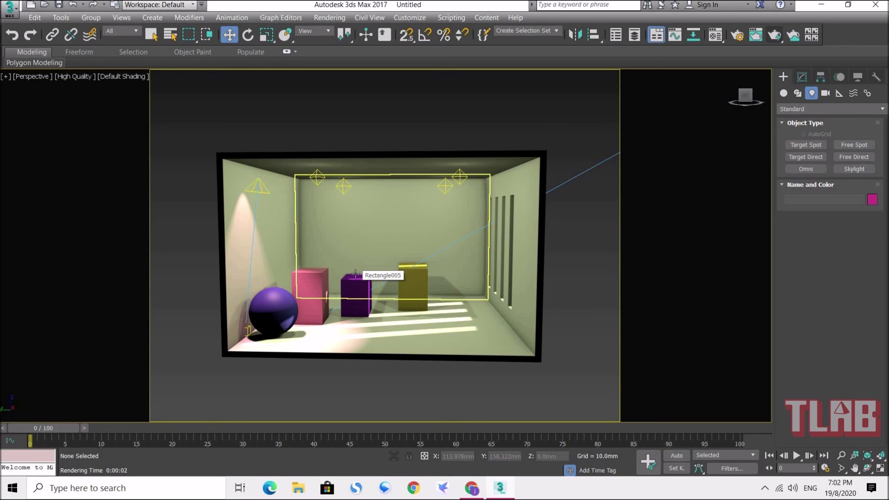
click(880, 468)
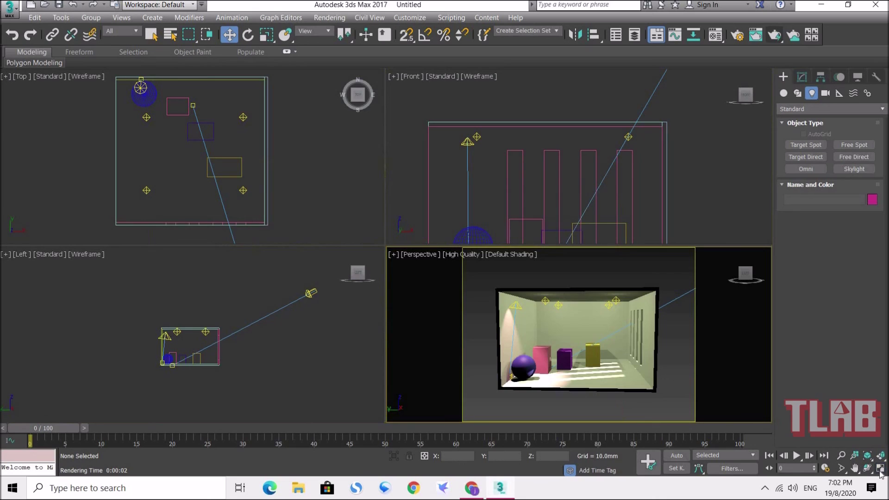
click(855, 170)
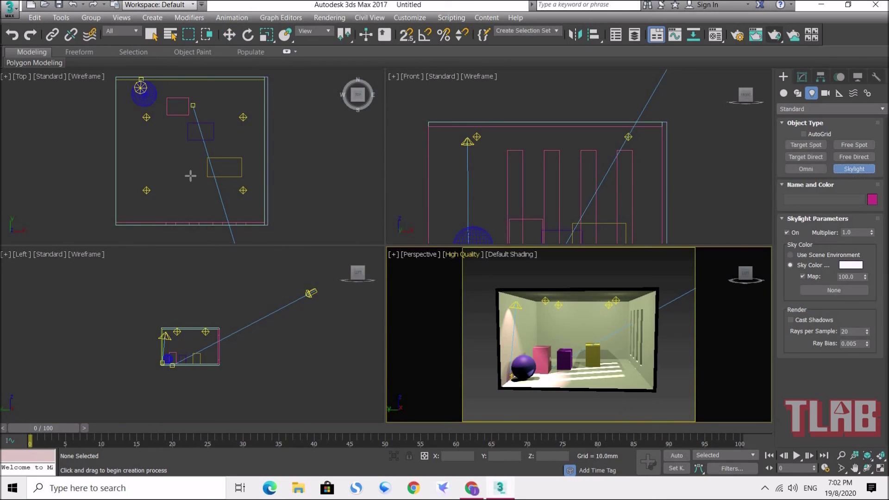
click(180, 186)
Move the skylight in the Front view to above the room's ceiling, at about X 62.0, Z 171.9 mm.
click(229, 35)
middle_click(507, 168)
drag(523, 207, 532, 65)
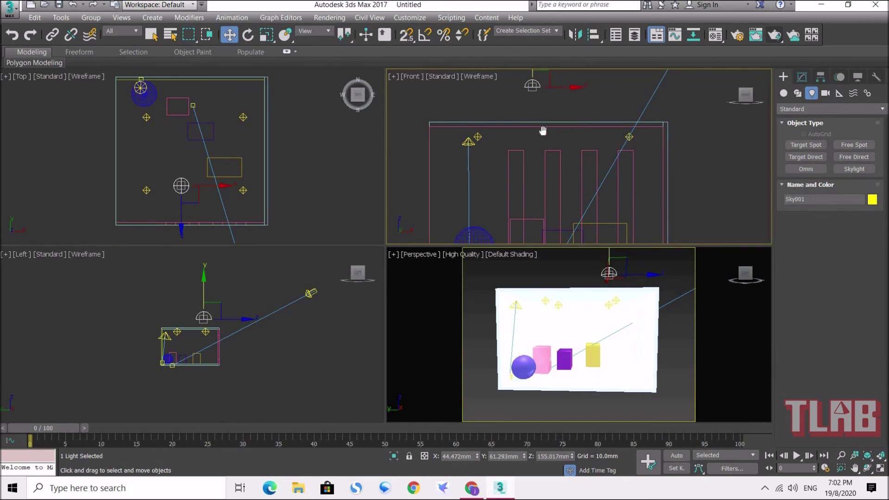
middle_drag(542, 131, 531, 172)
drag(540, 113, 556, 97)
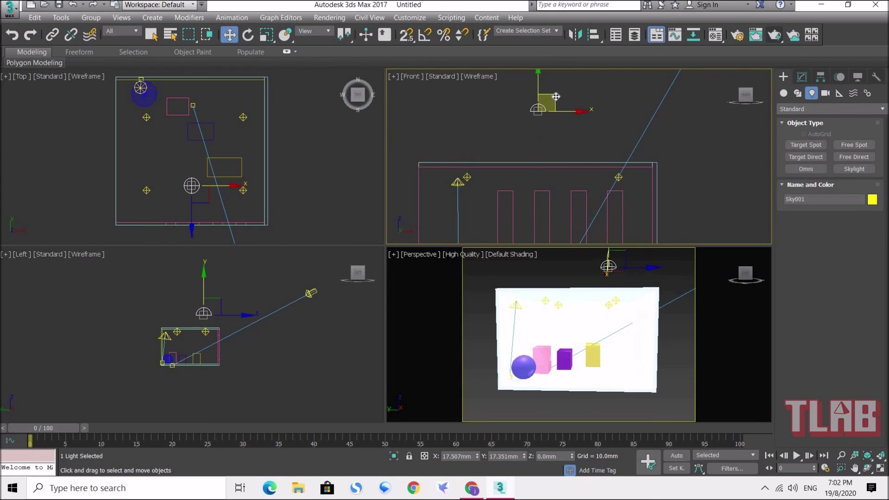
Change the skylight's sky color to a pale yellow and turn on Cast Shadows.
click(803, 78)
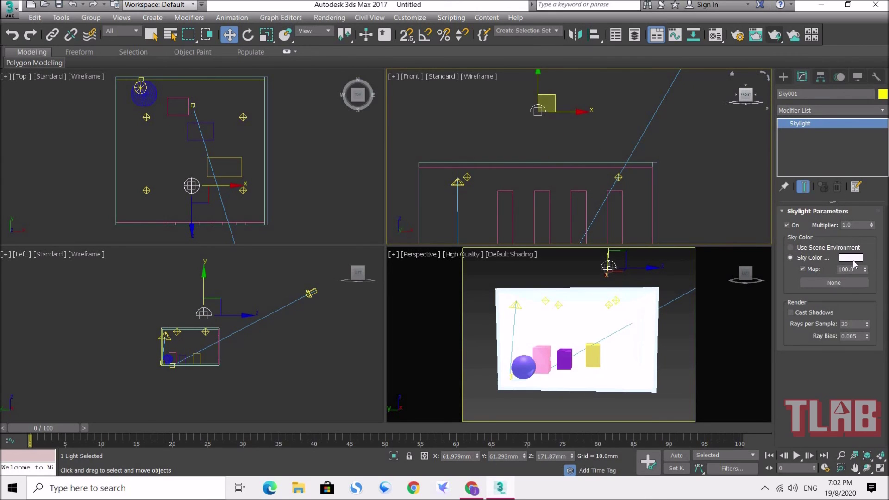
click(849, 258)
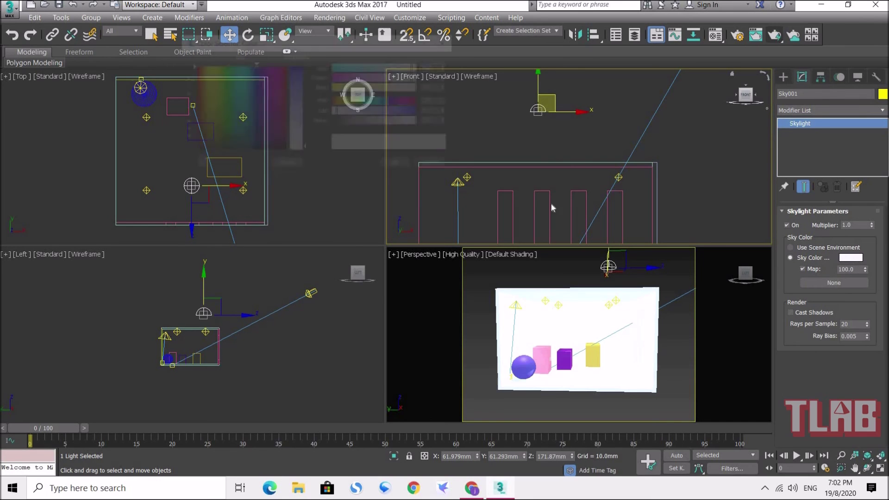
drag(254, 64, 210, 64)
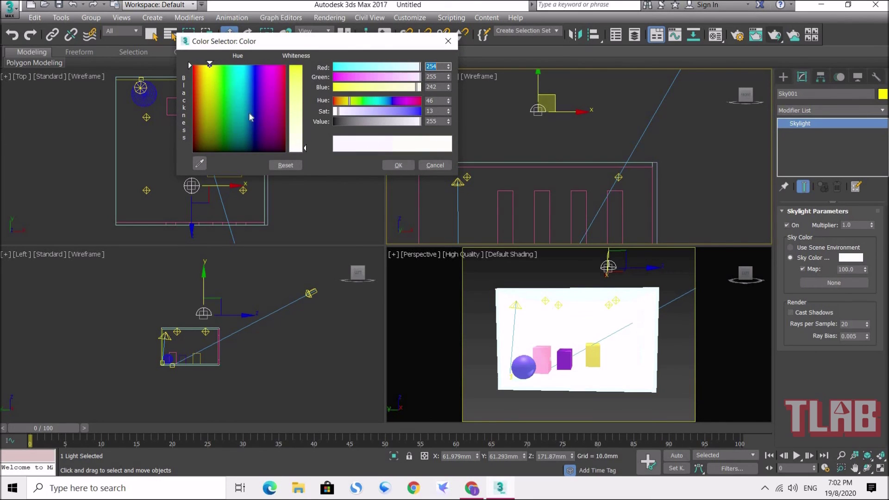
click(399, 165)
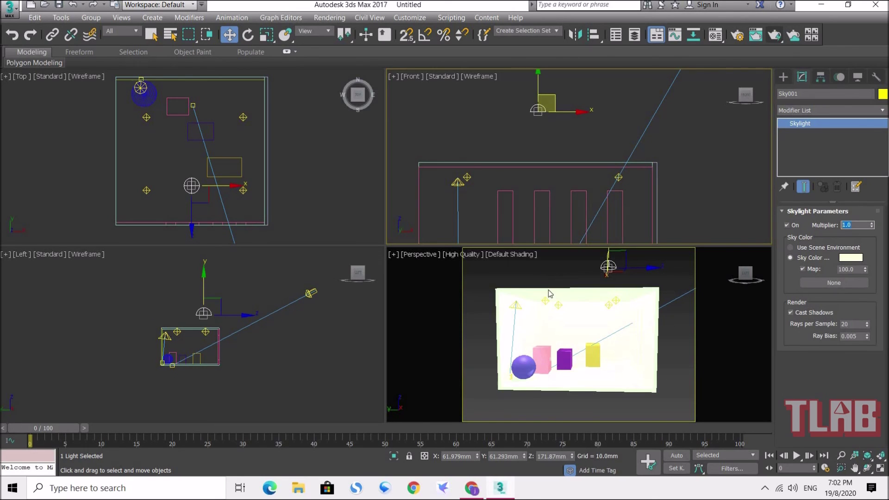
Maximize the Perspective view, frame the room at a slight angle, render the skylight's effect, and close the rendered image.
click(637, 414)
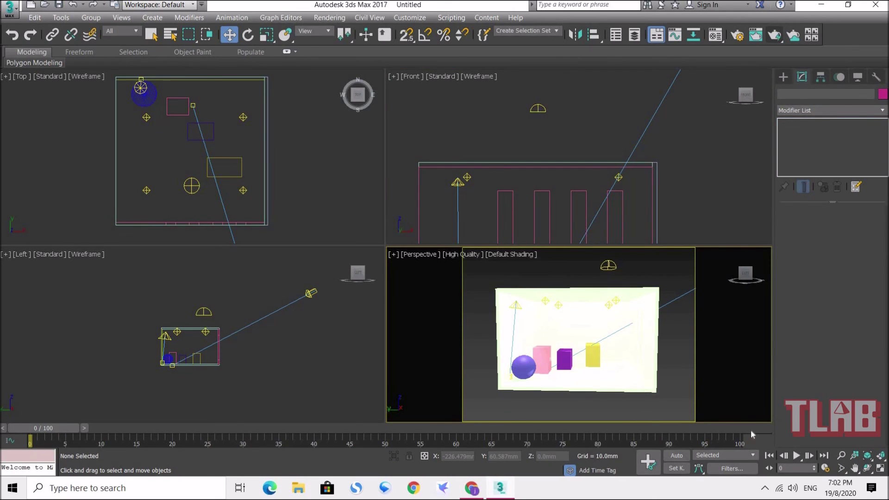
key(alt+w)
scroll(455, 337, up, 3)
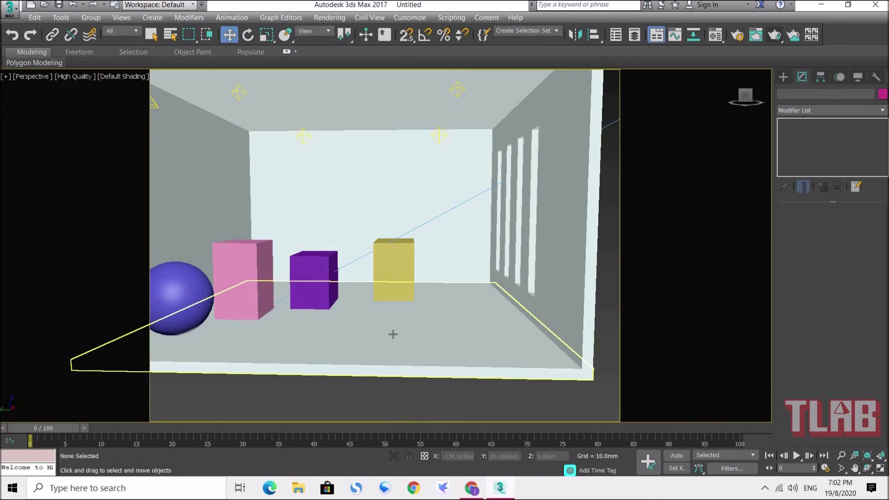
alt+middle_drag(375, 333, 357, 339)
middle_drag(354, 278, 402, 303)
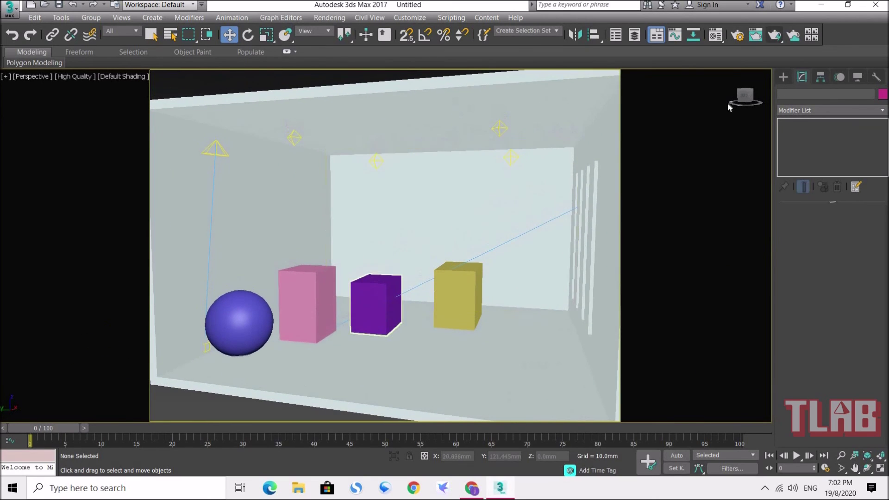
click(774, 35)
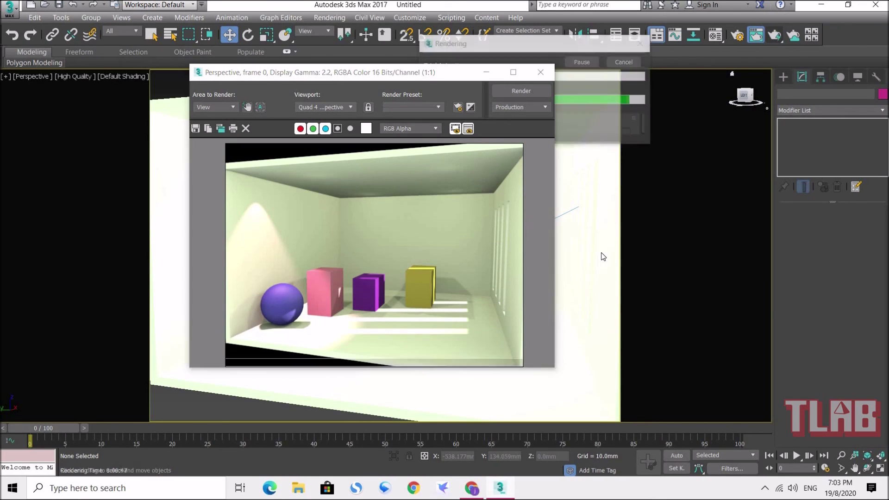
click(540, 72)
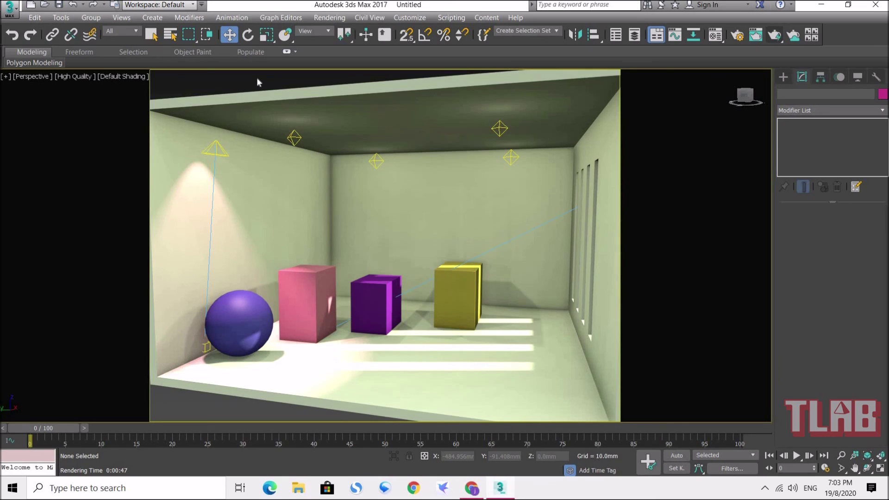
middle_drag(439, 303, 444, 305)
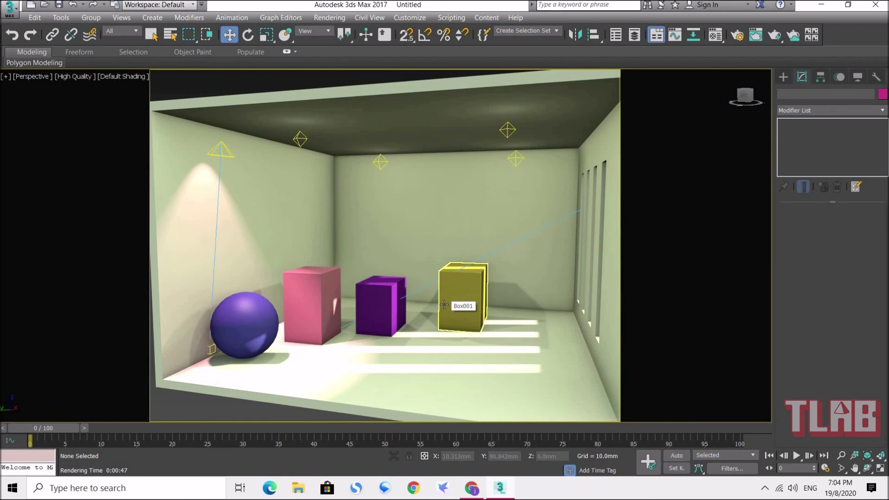